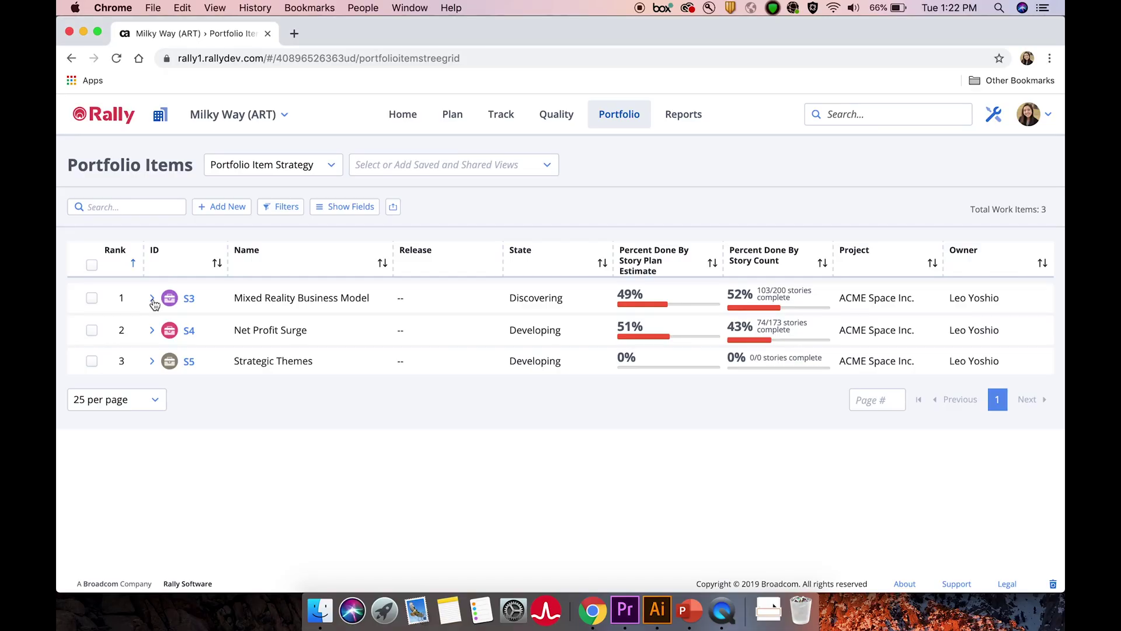
# Step: Expand S3, I10, I7, C12, C19 and Jaws Screen Reader down to user stories
pyautogui.click(152, 299)
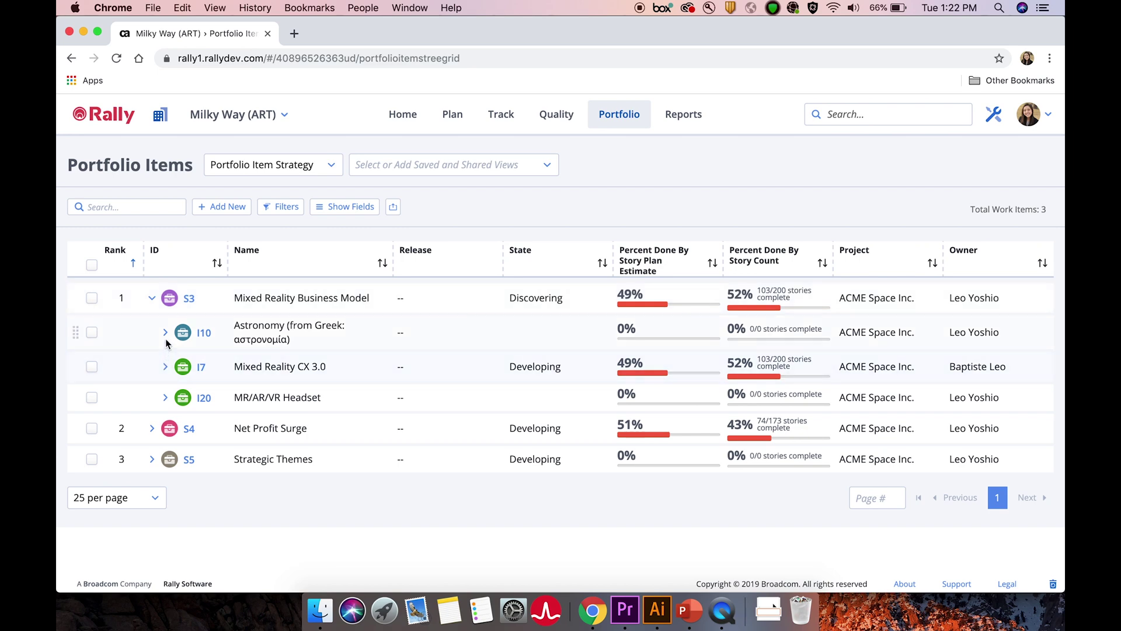
pyautogui.click(164, 332)
pyautogui.click(166, 396)
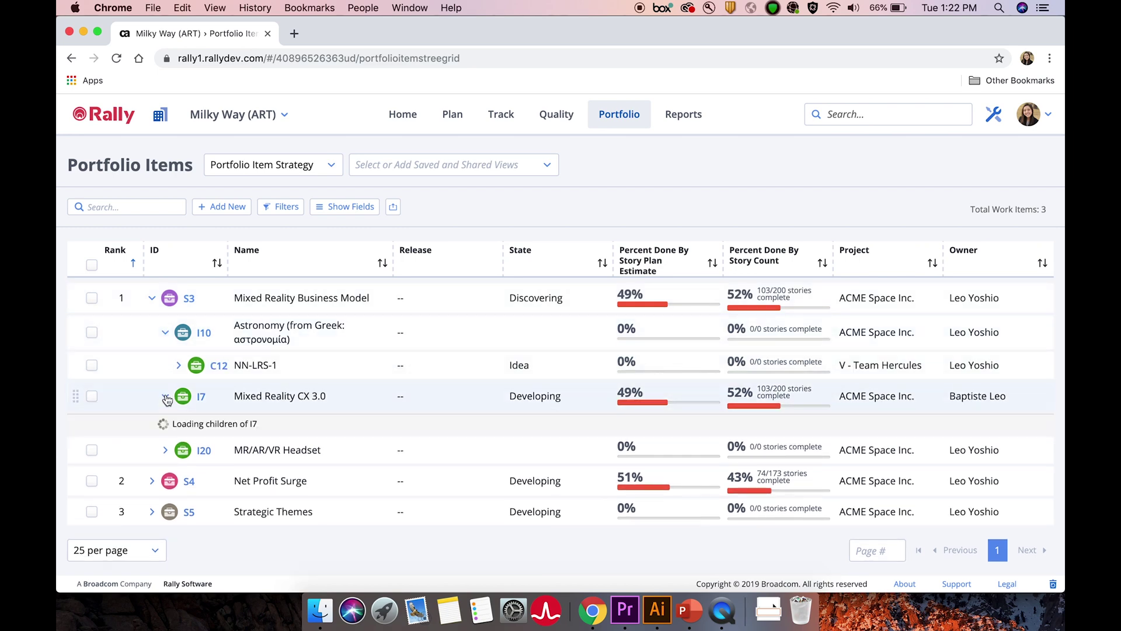
pyautogui.click(179, 364)
pyautogui.scroll(-2, 184, 371)
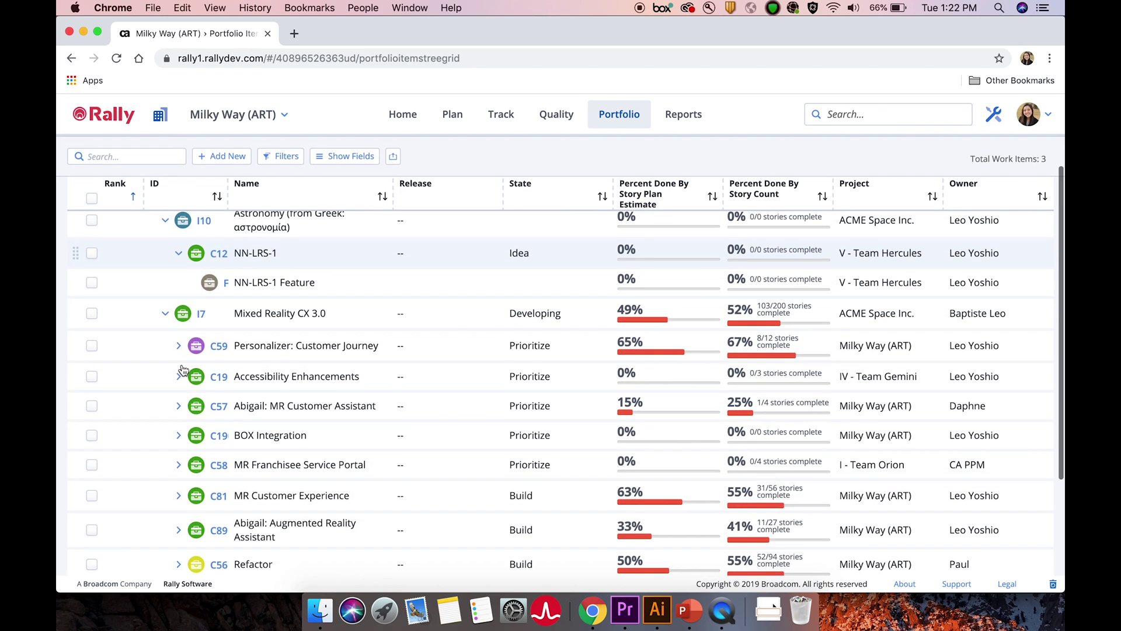
pyautogui.click(179, 377)
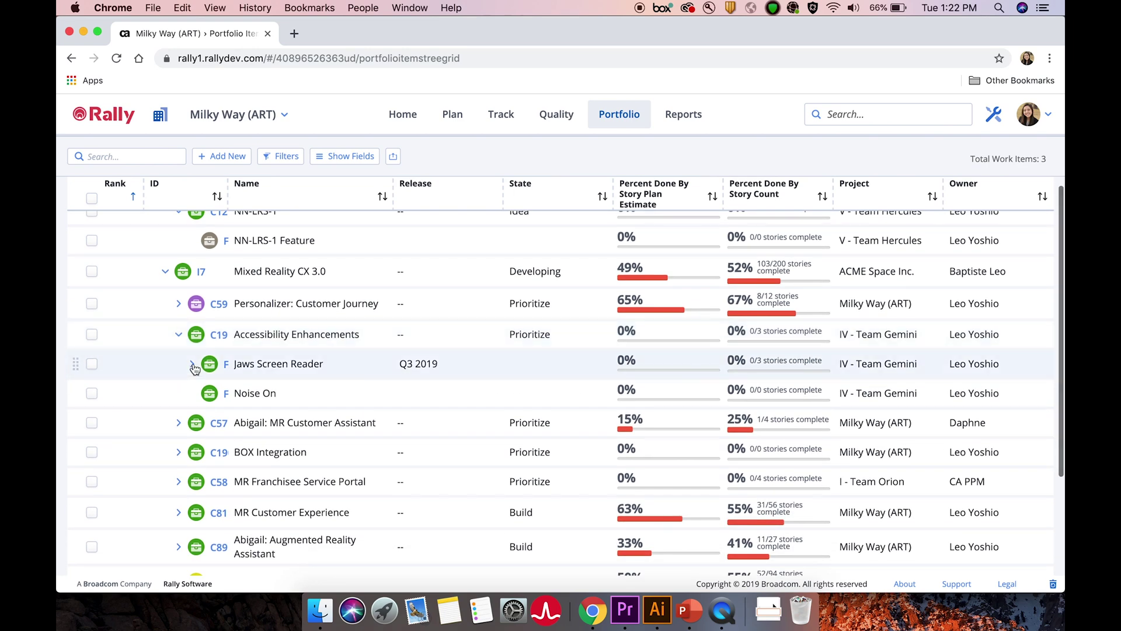
pyautogui.click(192, 365)
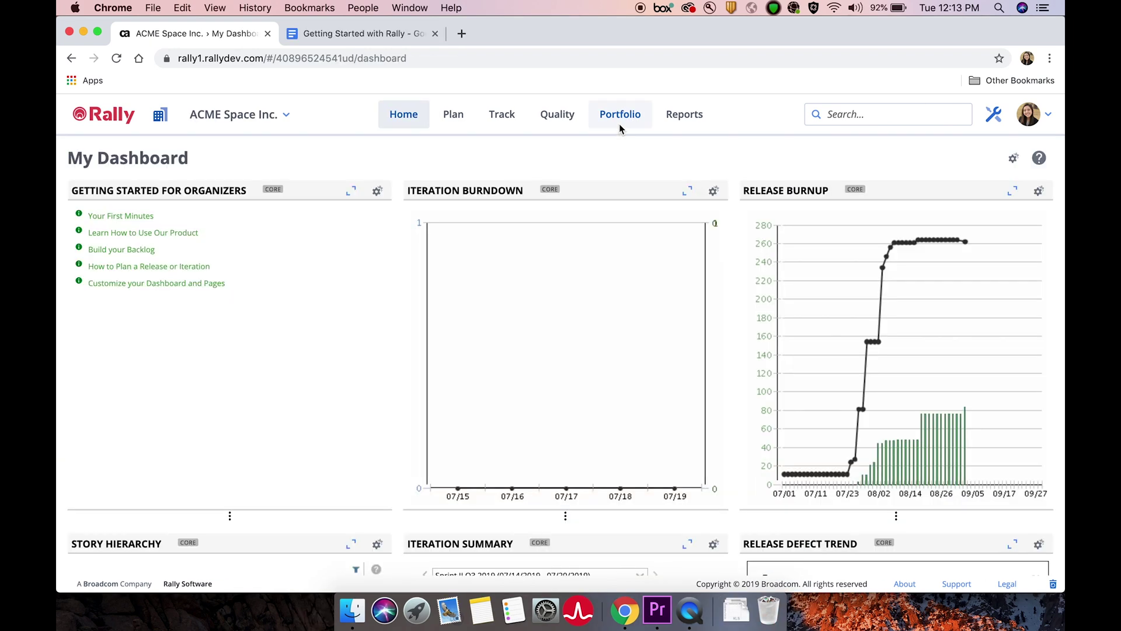
pyautogui.moveTo(620, 114)
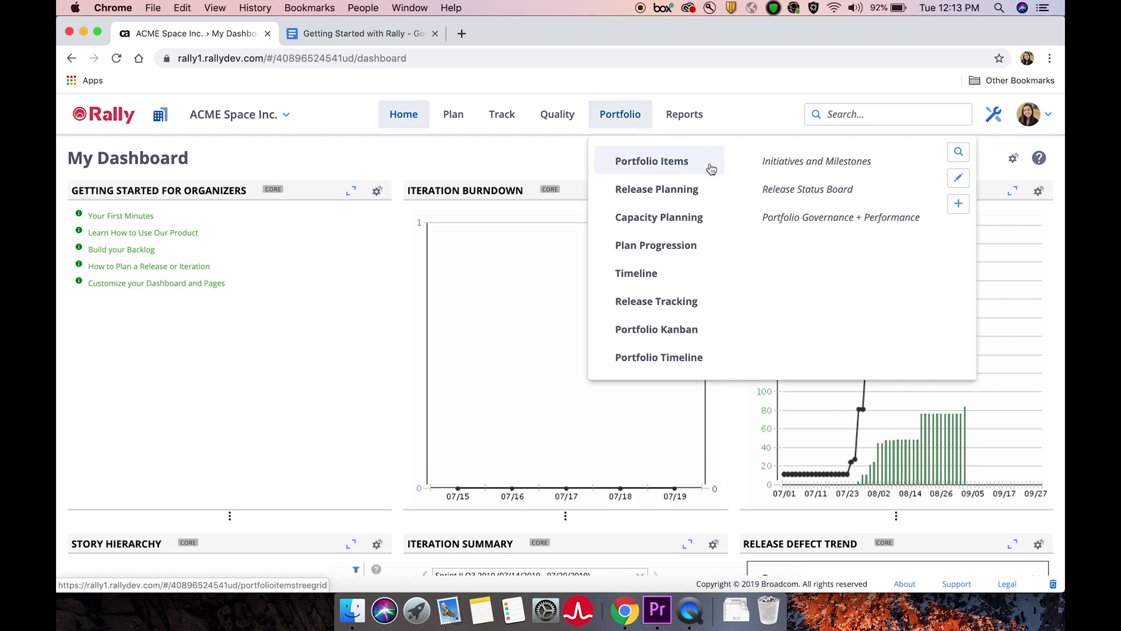
# Step: List Portfolio Items as Portfolio Item Feature and focus the Search box
pyautogui.click(711, 169)
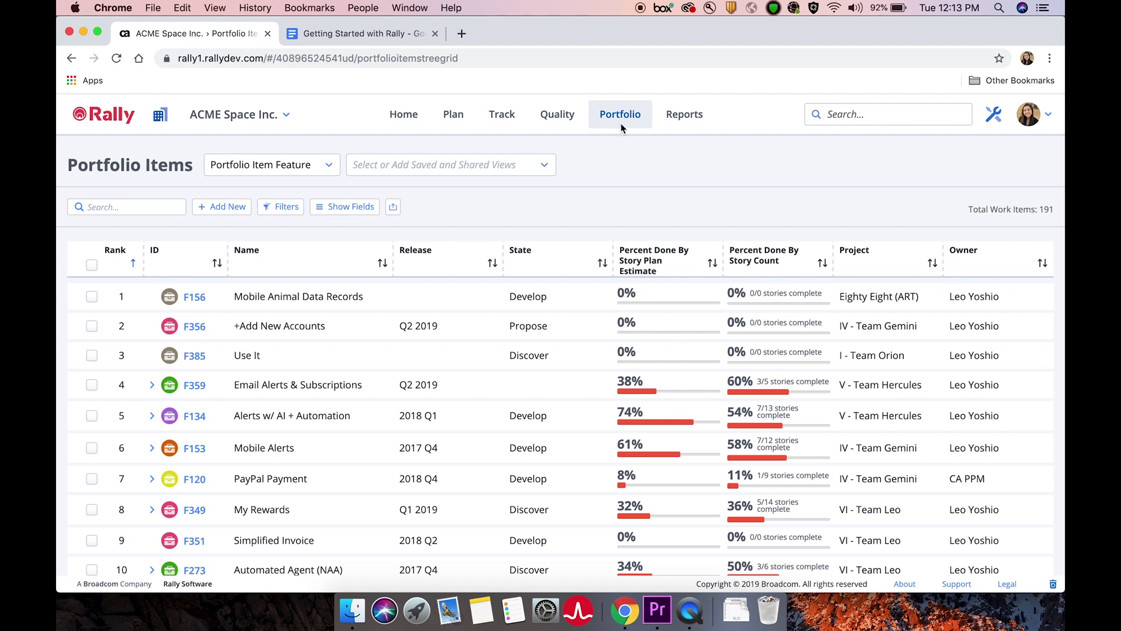
pyautogui.click(326, 165)
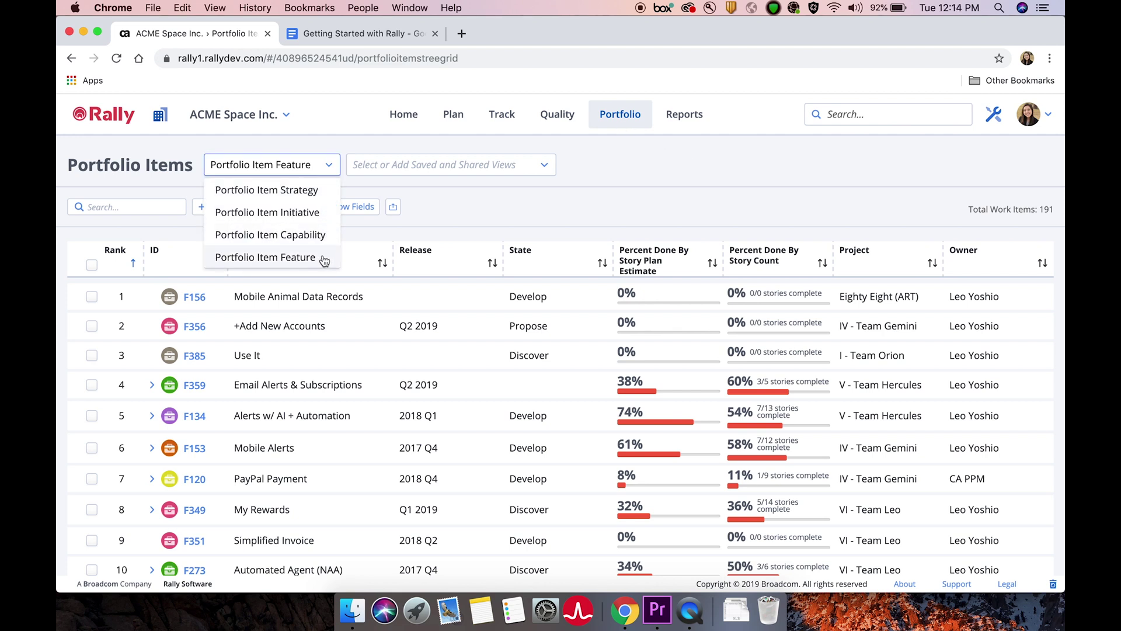
pyautogui.click(513, 213)
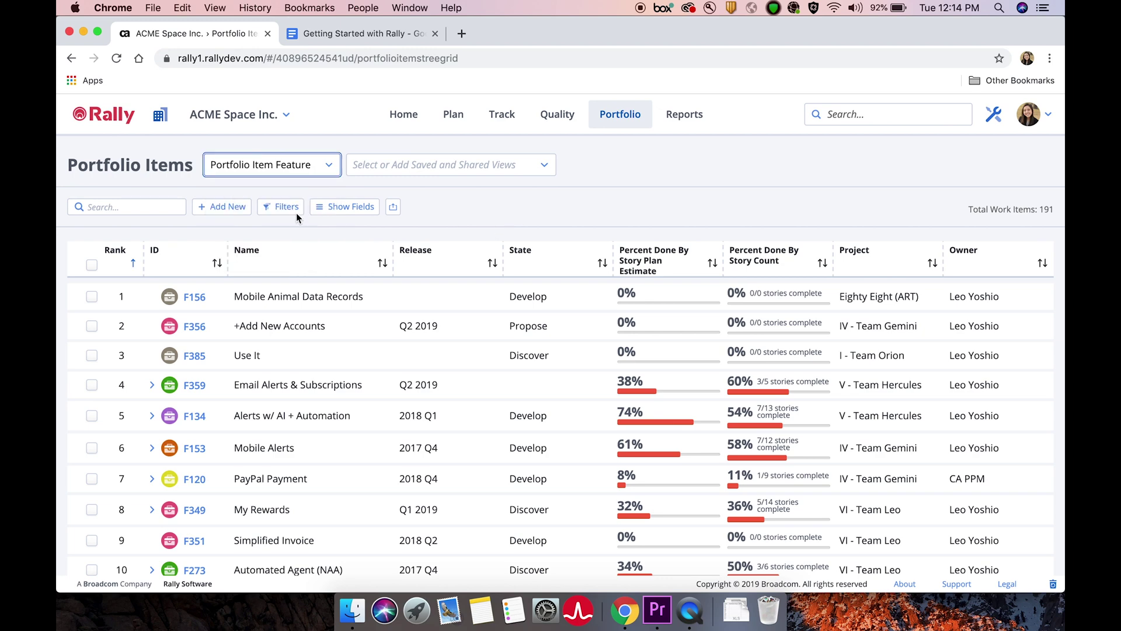
pyautogui.click(160, 211)
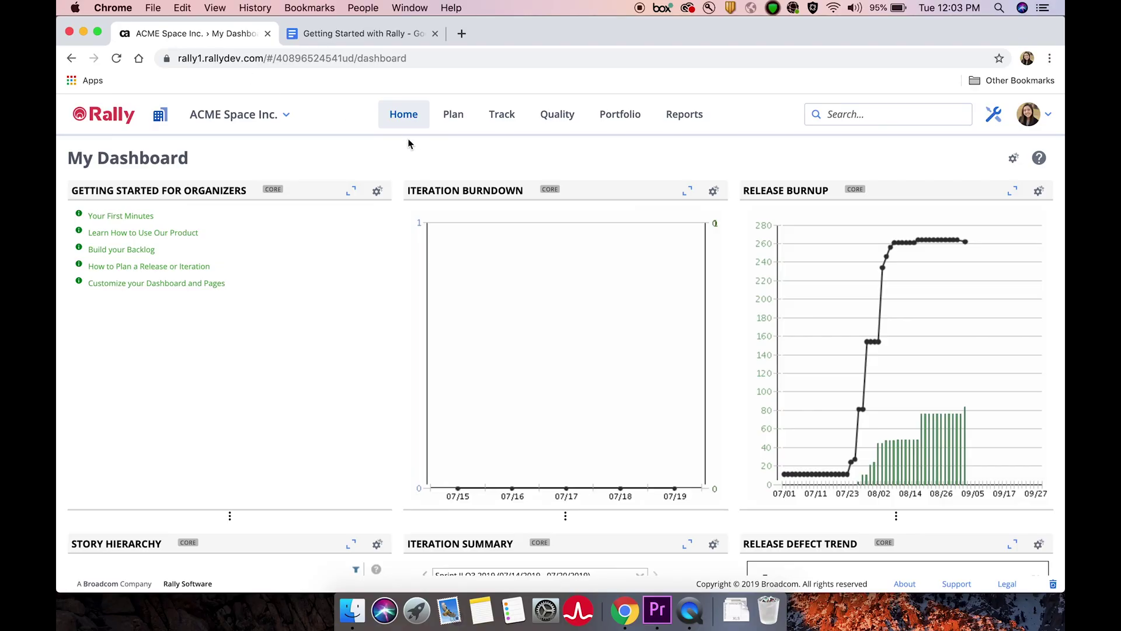
# Step: Show the Milestones list on the Plan > Timeboxes page
pyautogui.click(453, 115)
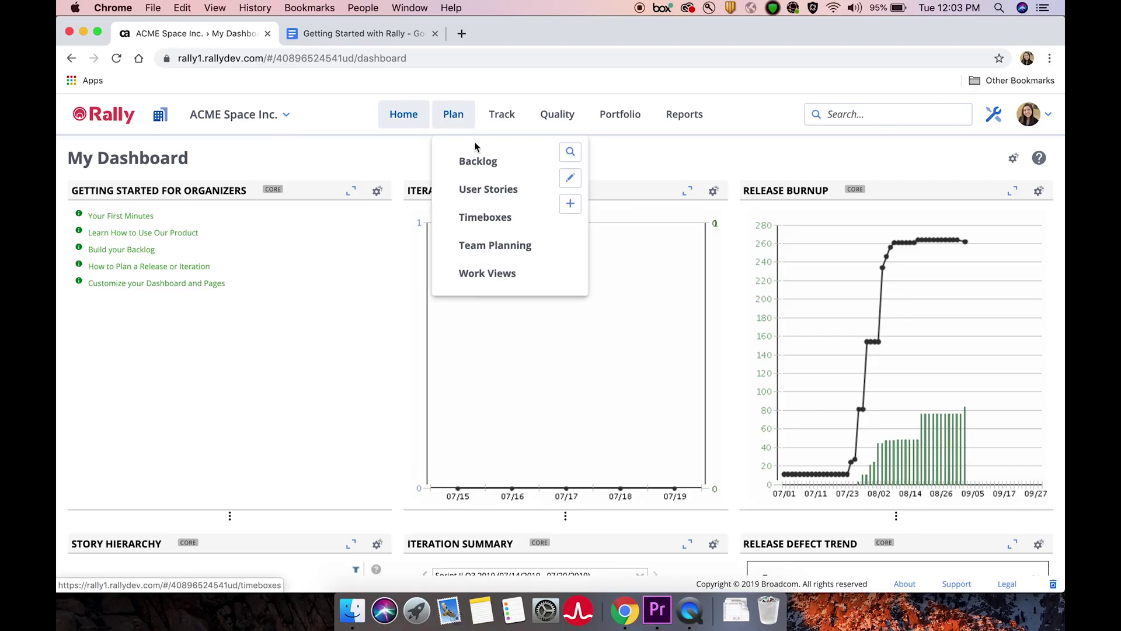
pyautogui.click(504, 218)
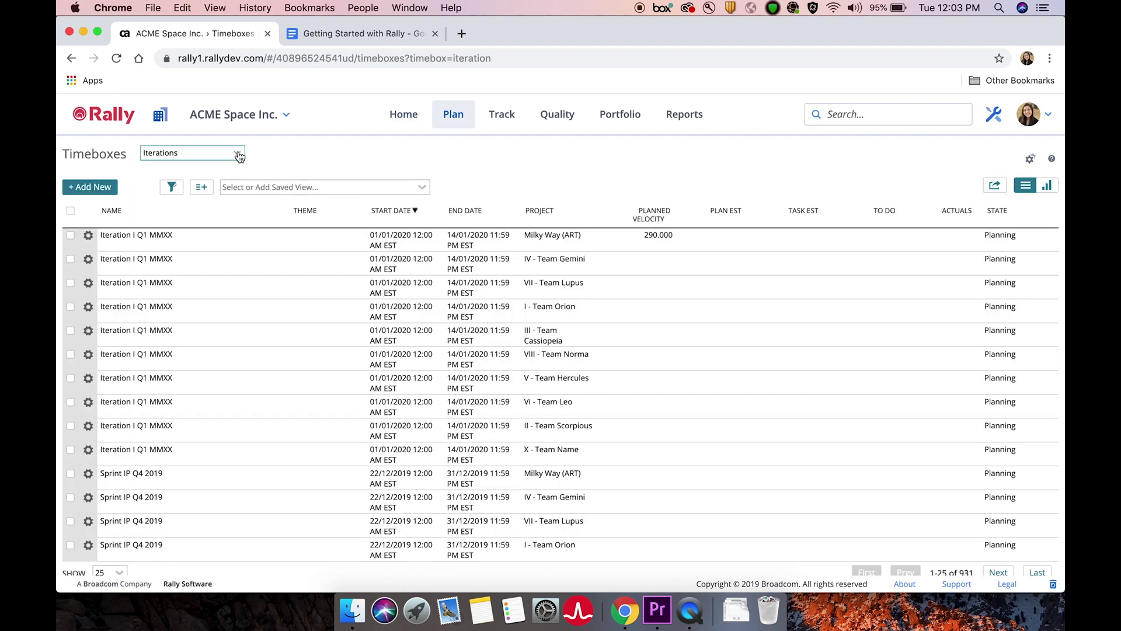
pyautogui.click(240, 156)
pyautogui.click(219, 196)
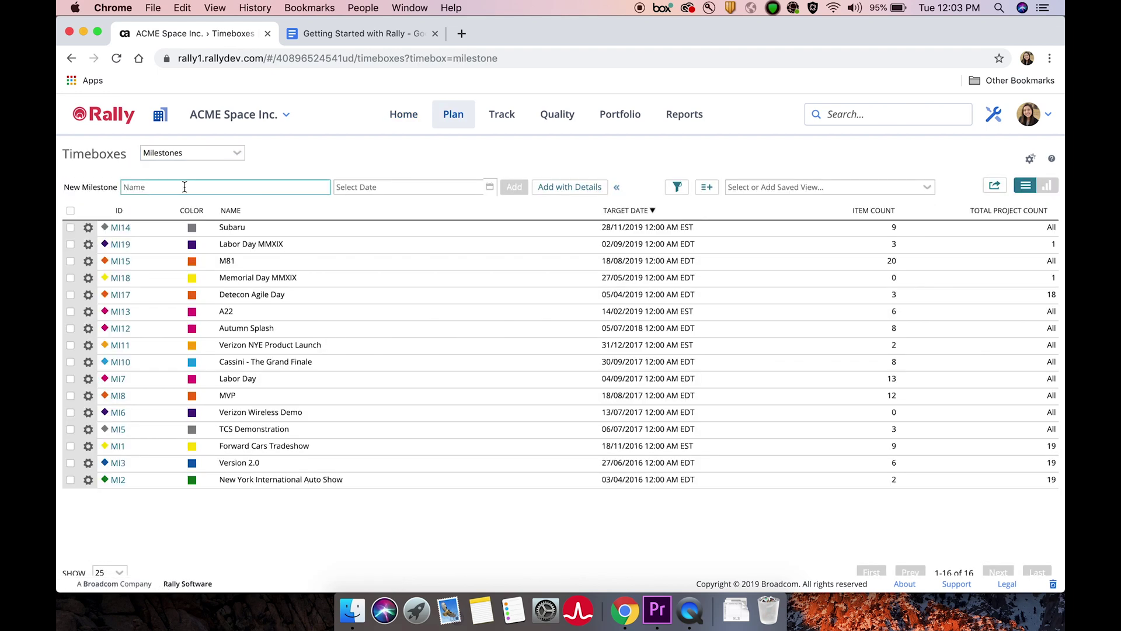
pyautogui.write('Milestone')
# Step: Start a detailed new milestone covering XII - Phoenix and XIII - Ursa Major under Eighty Eight
pyautogui.click(413, 186)
pyautogui.click(555, 191)
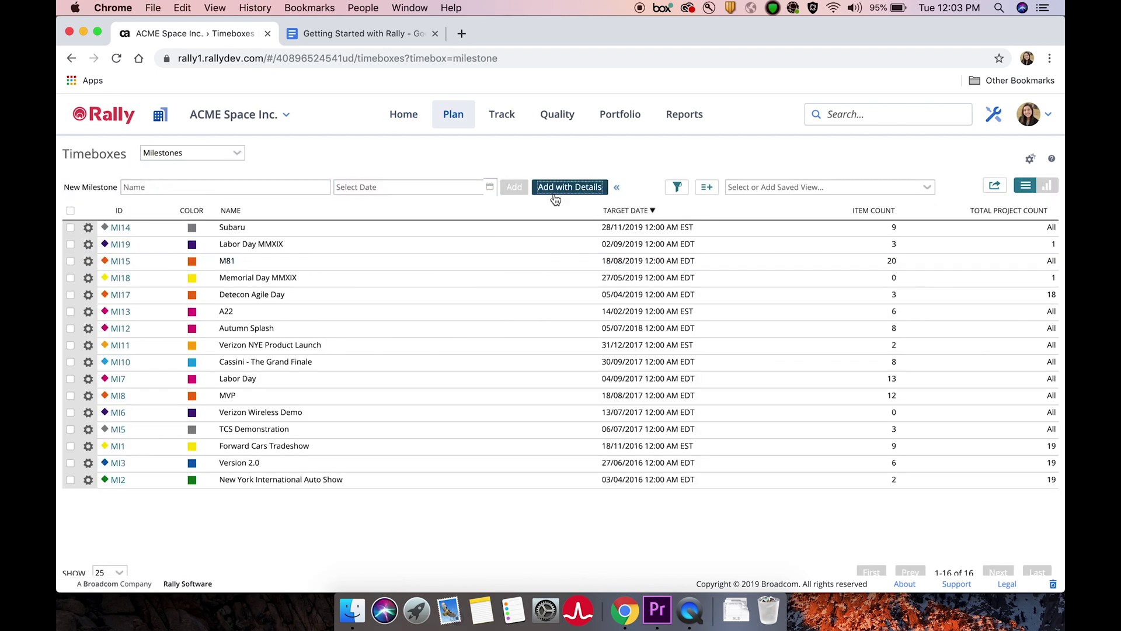
pyautogui.click(846, 308)
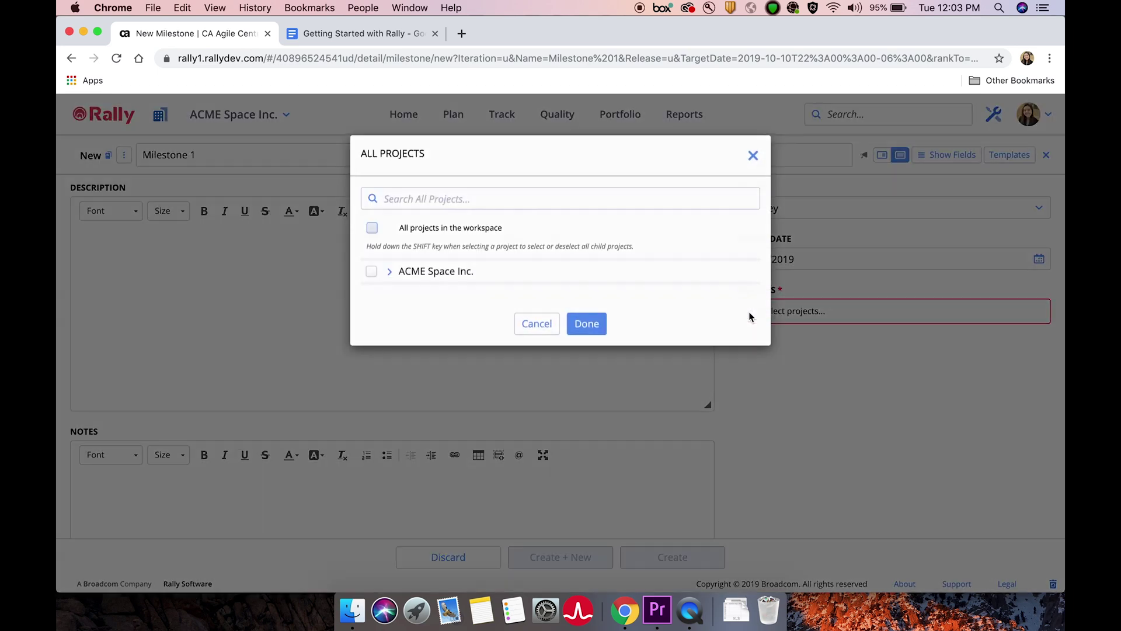
pyautogui.click(387, 274)
pyautogui.click(403, 297)
pyautogui.click(372, 344)
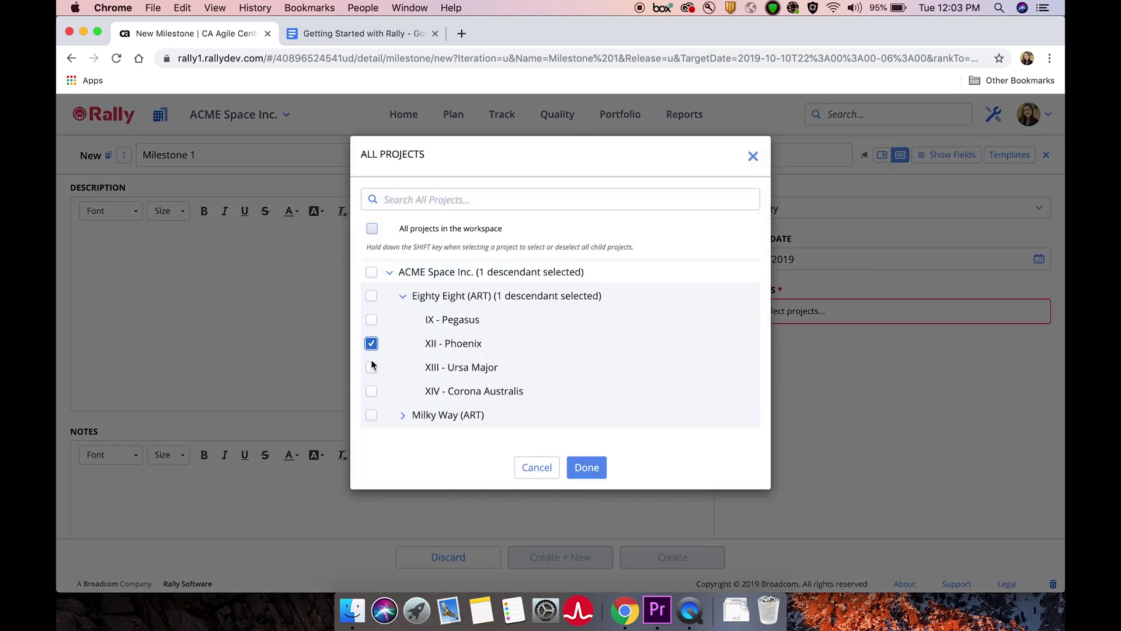
pyautogui.click(372, 367)
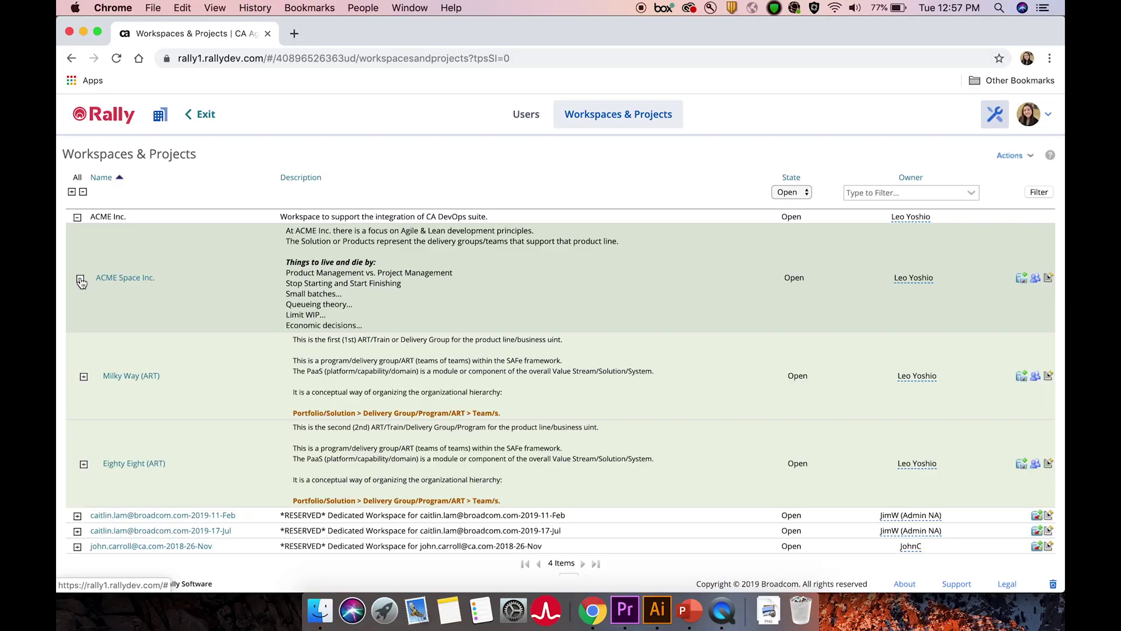
# Step: Add a child project under II - Team Scorpious named 'Name of Child' with description 'Description of Child'
pyautogui.click(84, 376)
pyautogui.scroll(-3, 106, 466)
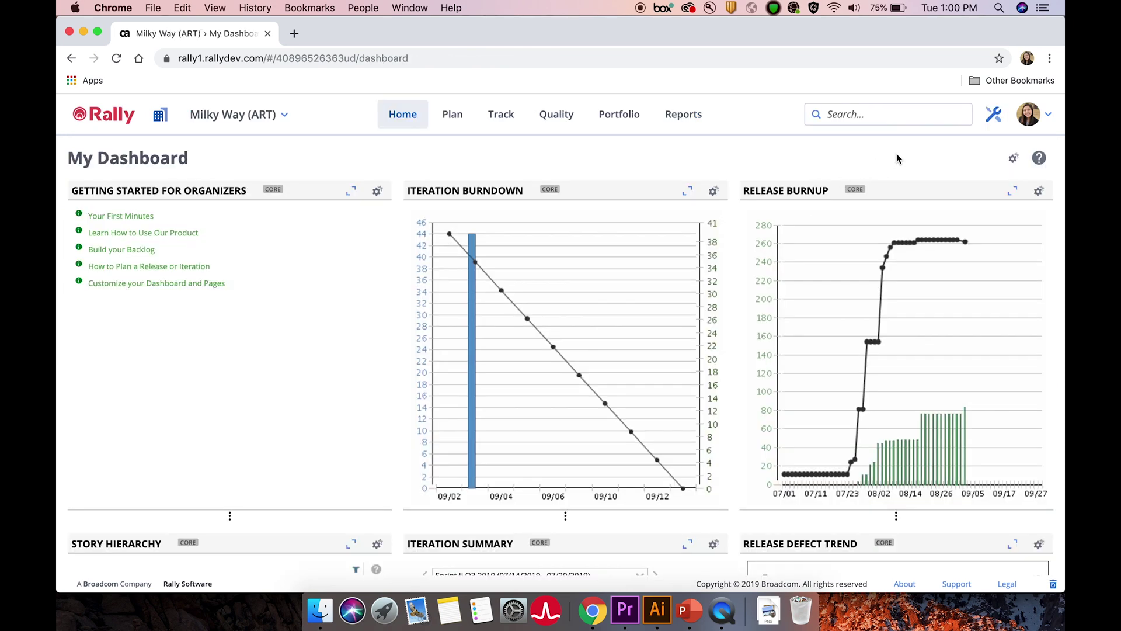
pyautogui.click(994, 116)
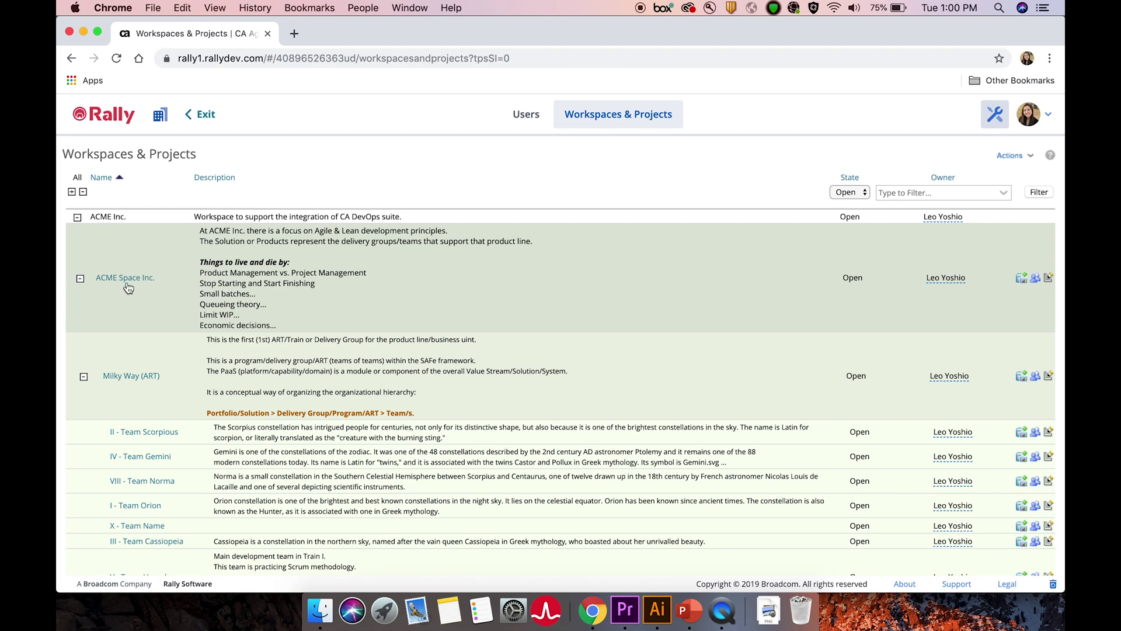
pyautogui.click(1032, 159)
pyautogui.scroll(-3, 99, 420)
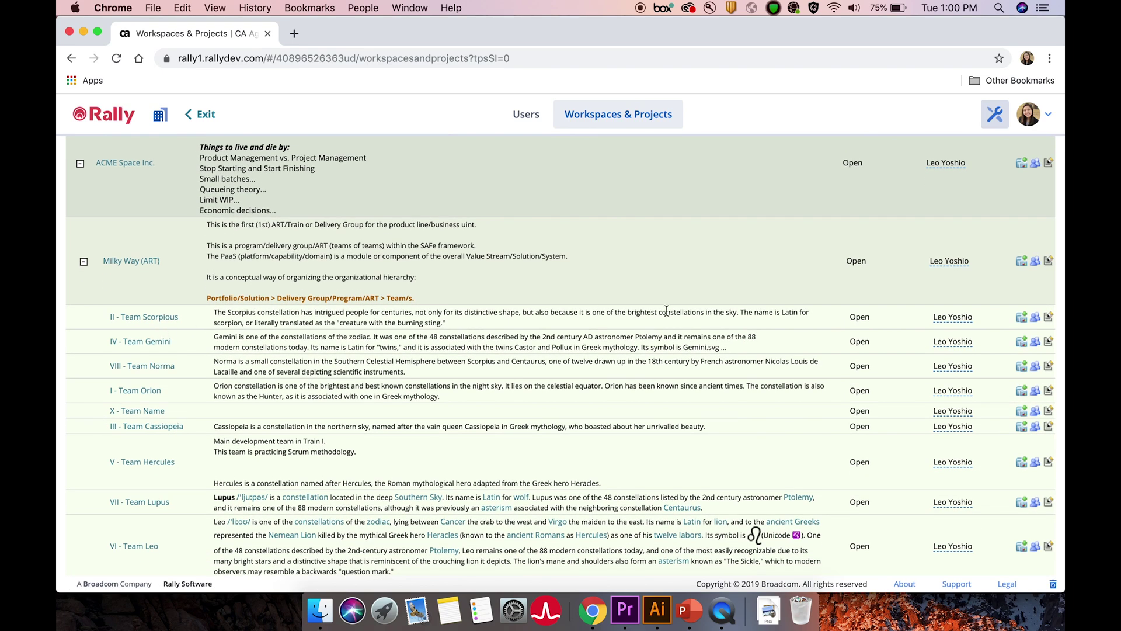
pyautogui.click(1022, 319)
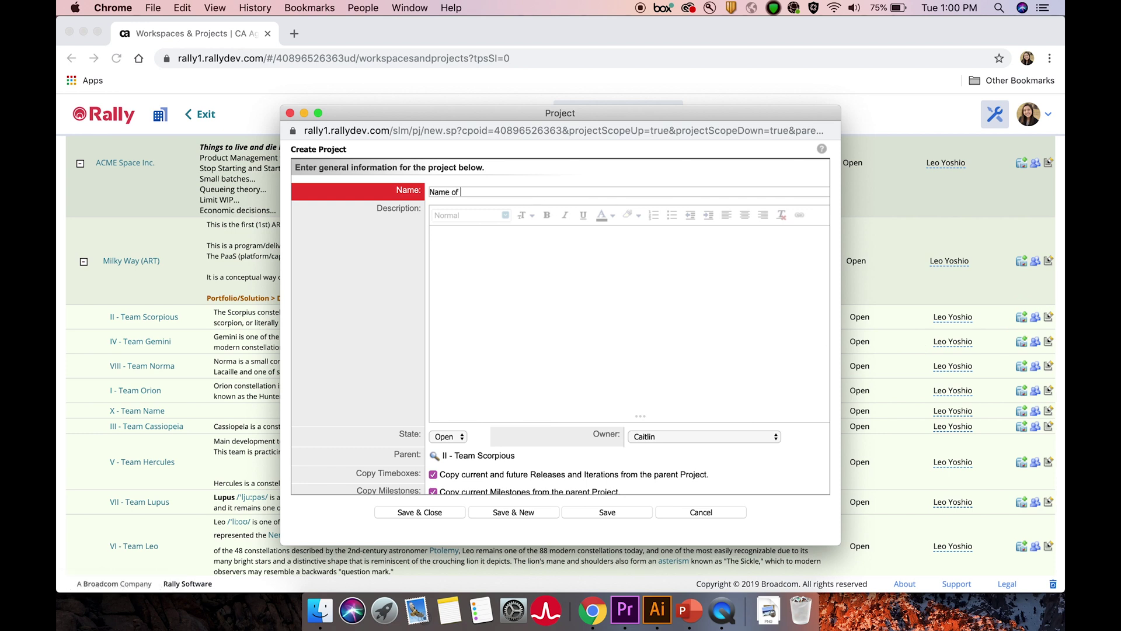
pyautogui.click(500, 309)
pyautogui.write('Desc')
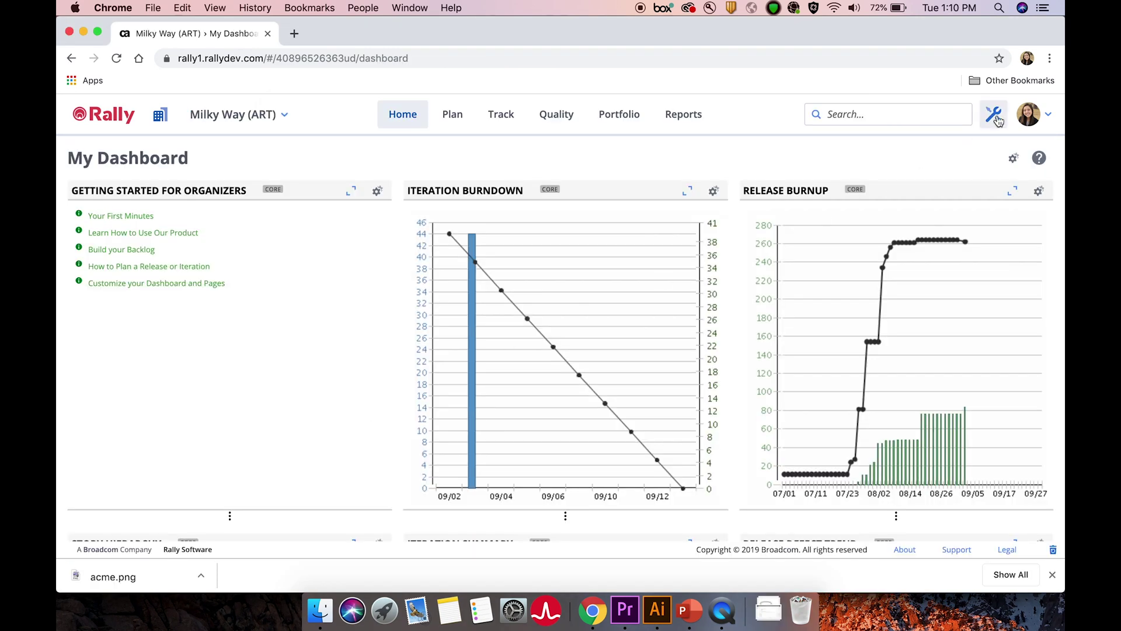
# Step: From the Users admin list, open the full Create User form with details
pyautogui.click(996, 116)
pyautogui.click(526, 117)
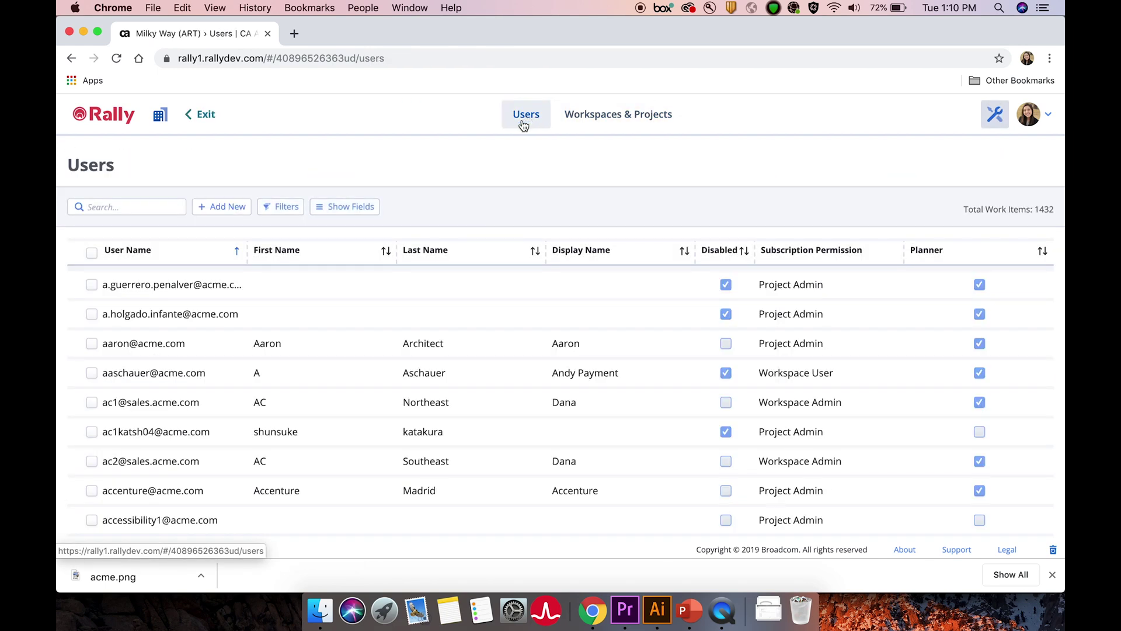
pyautogui.click(217, 215)
pyautogui.click(269, 253)
pyautogui.write('Name here')
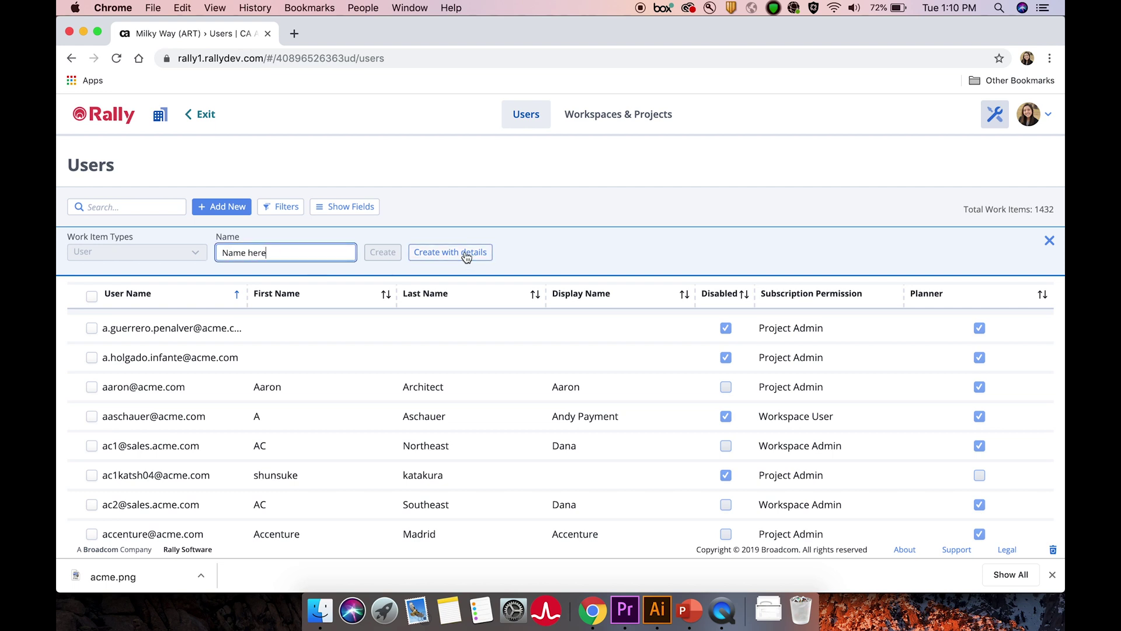
pyautogui.click(466, 256)
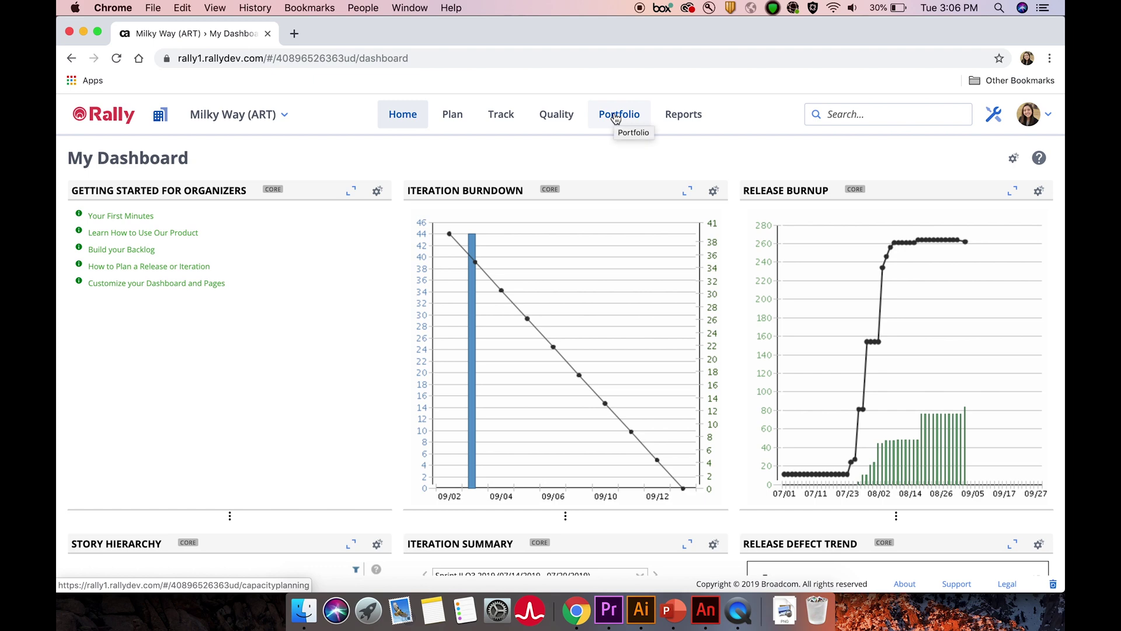
# Step: Create capacity plan Plan 1 and open its details
pyautogui.click(646, 220)
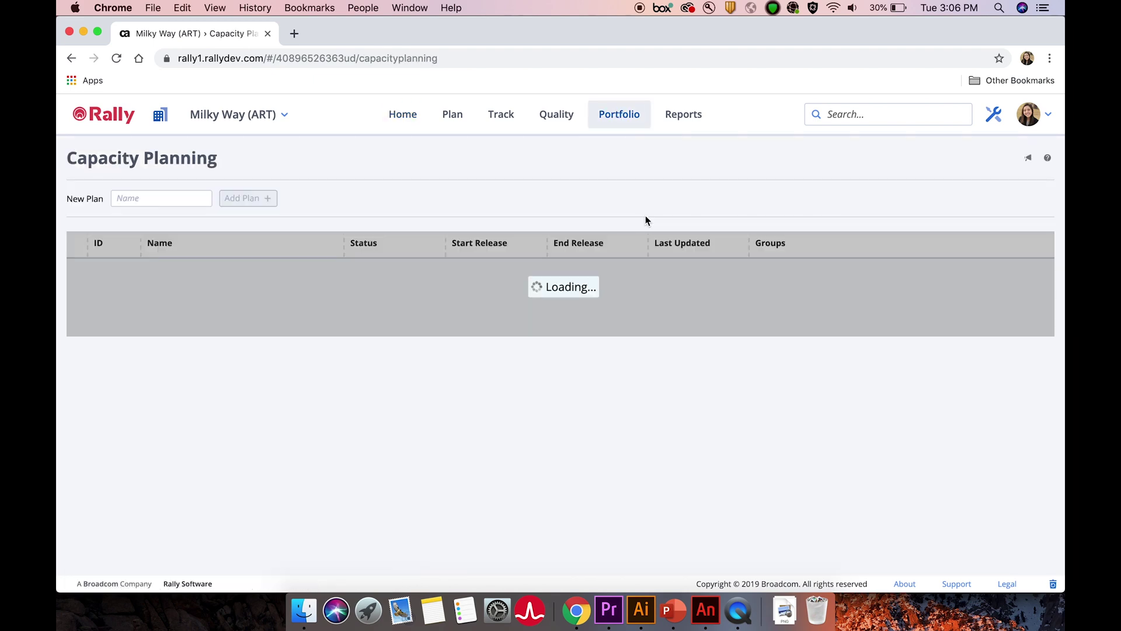
pyautogui.write('Pla')
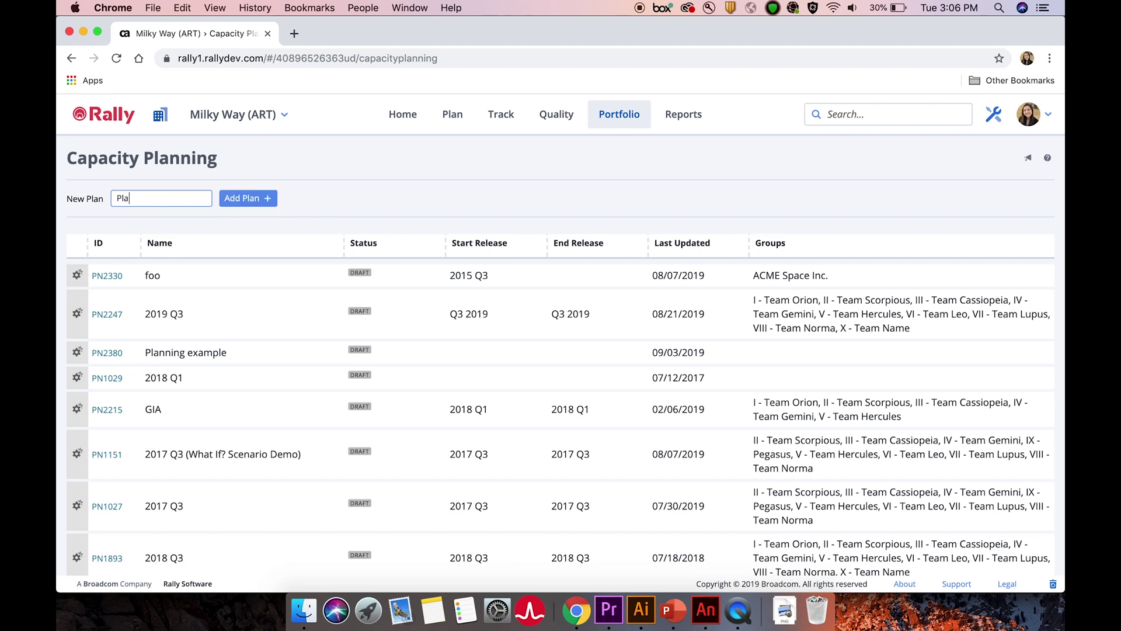
pyautogui.write('n 1')
pyautogui.click(249, 198)
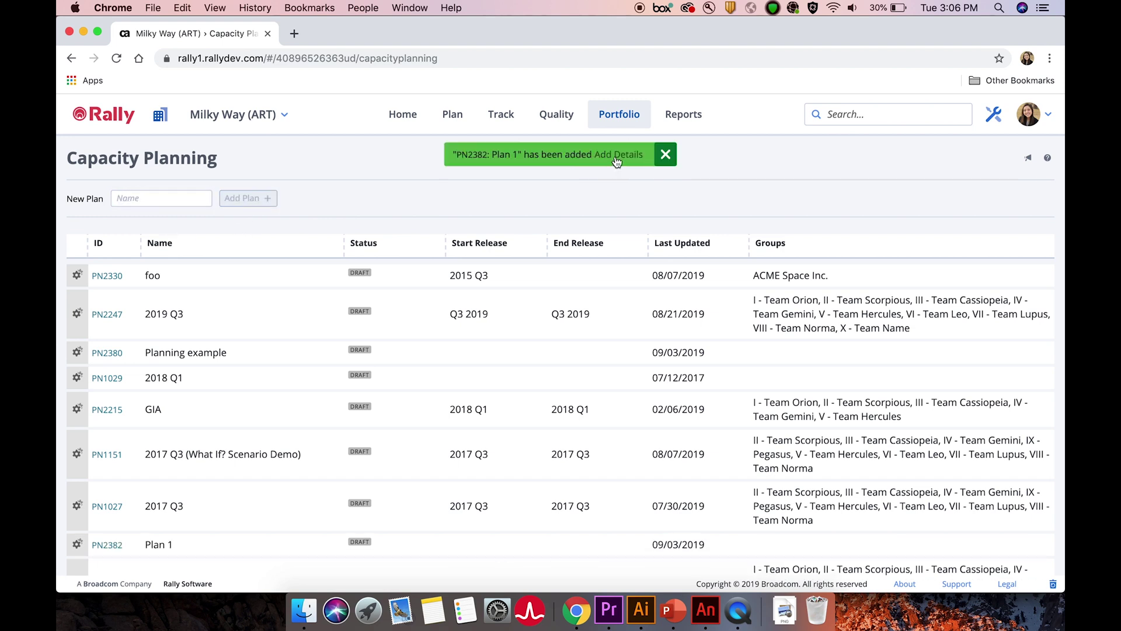
pyautogui.click(618, 155)
# Step: Set Plan 1's start and end release to 2015 Q3, keeping the Feature item type
pyautogui.click(255, 215)
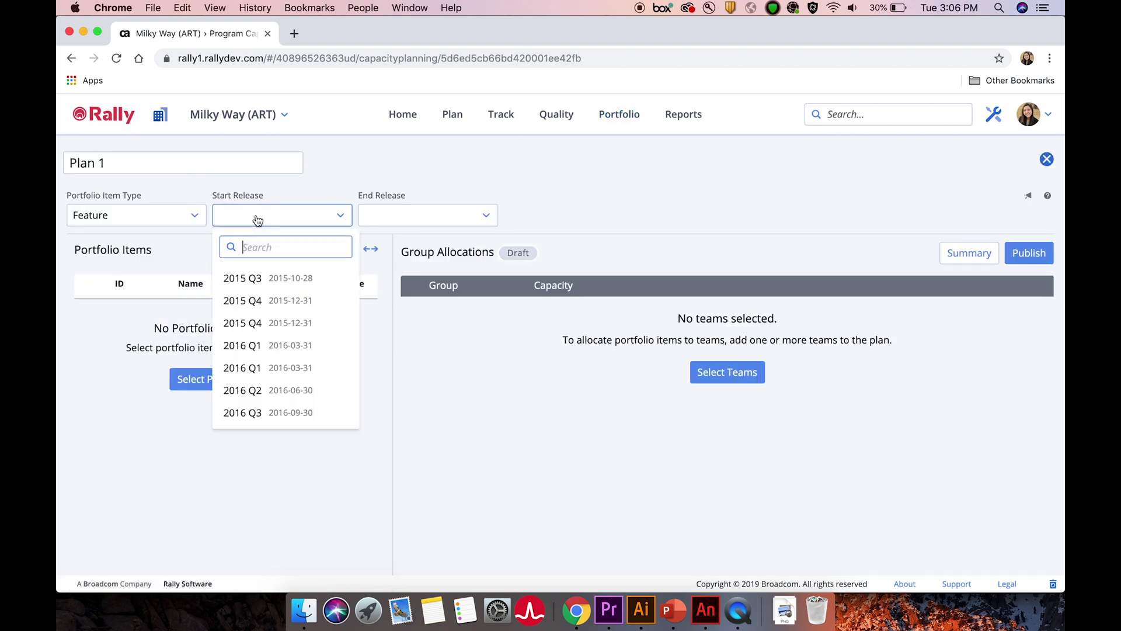
pyautogui.click(249, 278)
pyautogui.click(395, 218)
pyautogui.click(380, 279)
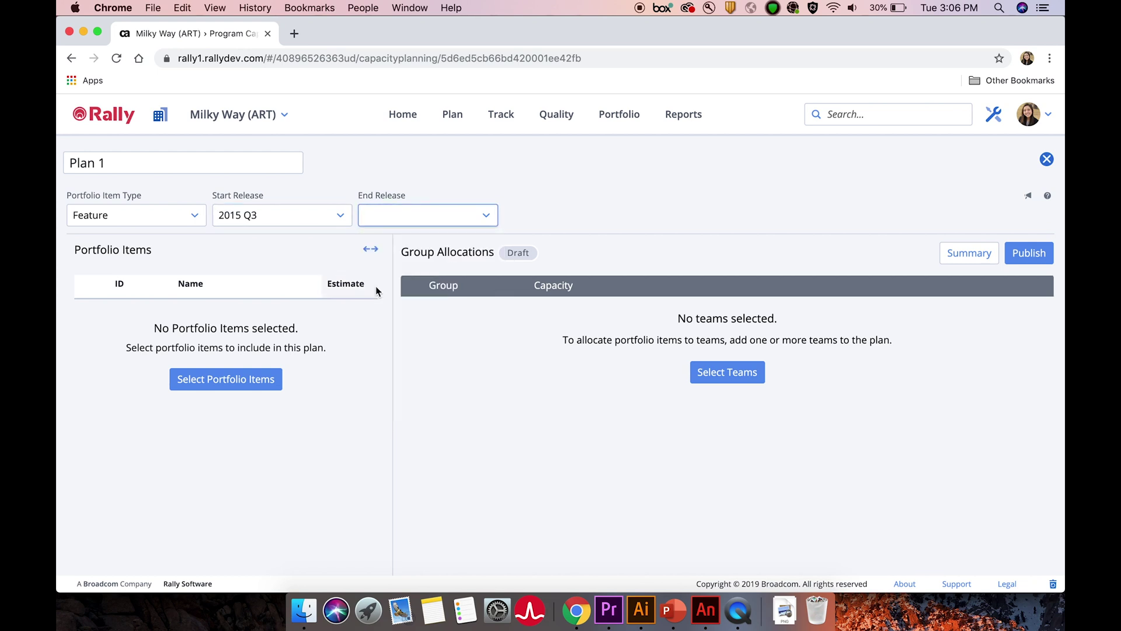
pyautogui.click(197, 215)
pyautogui.click(197, 218)
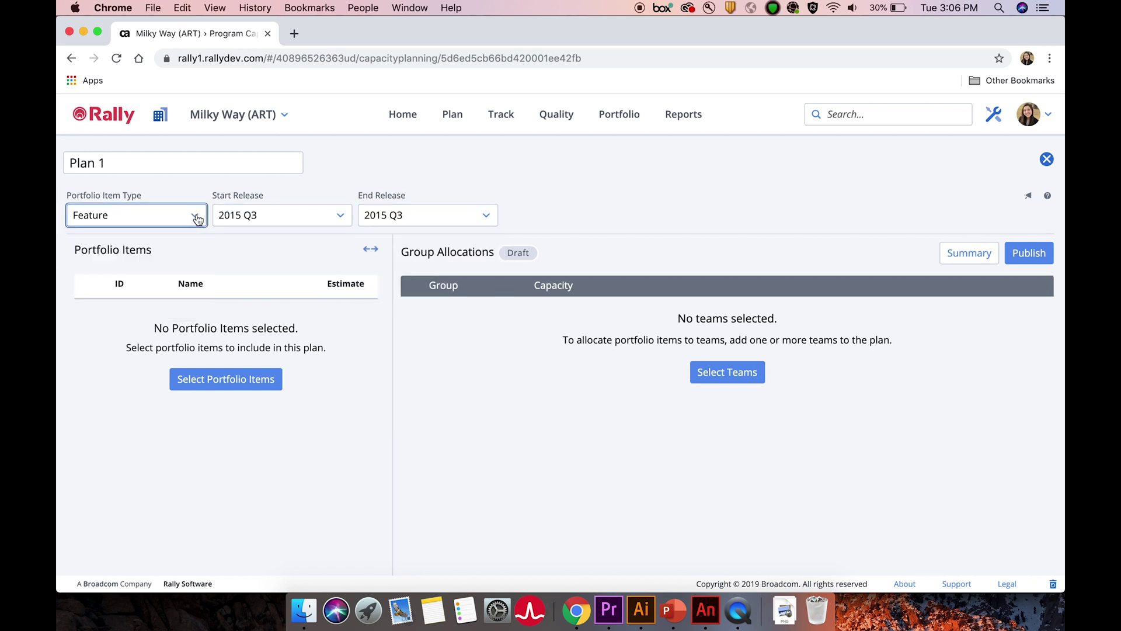
# Step: Allocate teams Orion, Scorpious, Cassiopeia and Gemini, setting Orion's capacity to 75
pyautogui.click(738, 380)
pyautogui.click(373, 304)
pyautogui.click(373, 351)
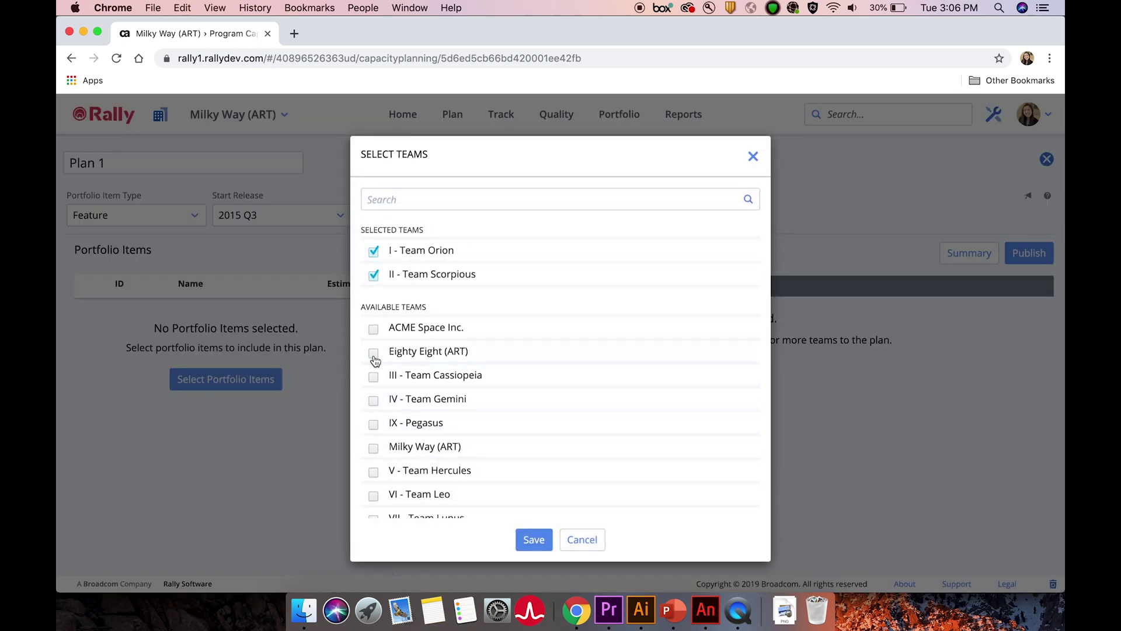
pyautogui.click(374, 376)
pyautogui.click(373, 400)
pyautogui.click(534, 540)
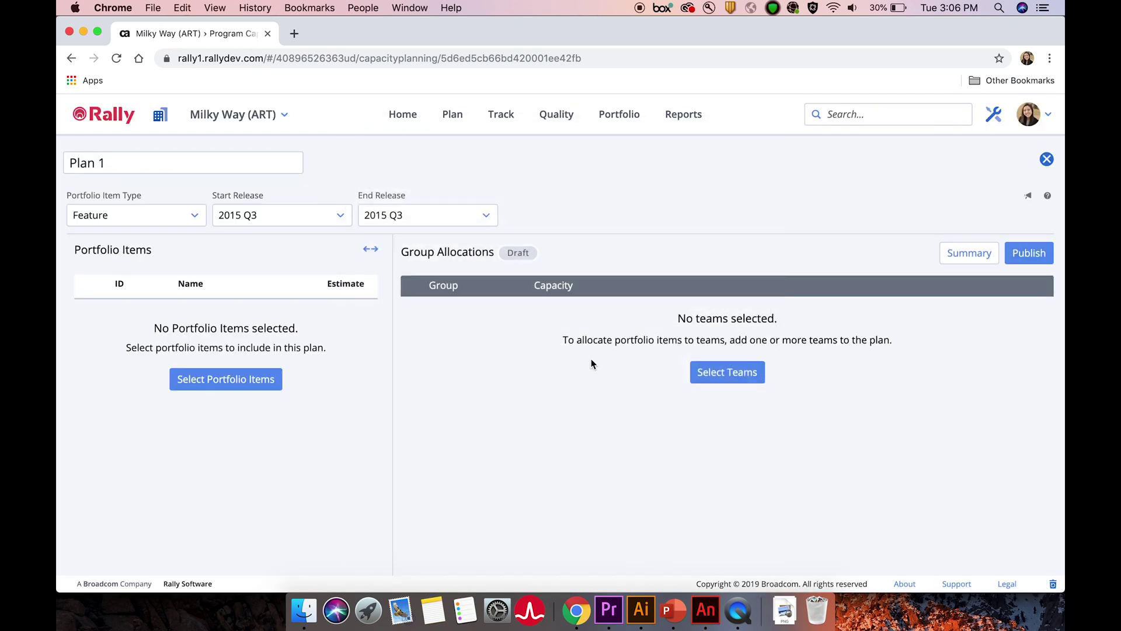
pyautogui.doubleClick(552, 314)
pyautogui.write('75')
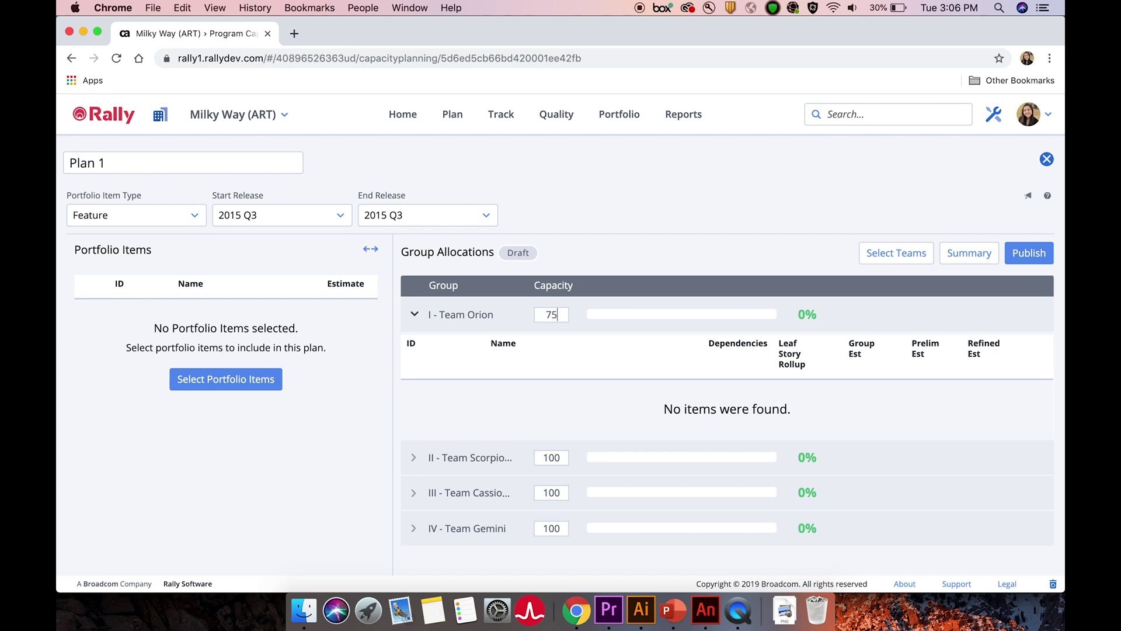
pyautogui.press('Return')
# Step: Add features F385, F359, F153, F120 and F349 to Plan 1
pyautogui.click(226, 378)
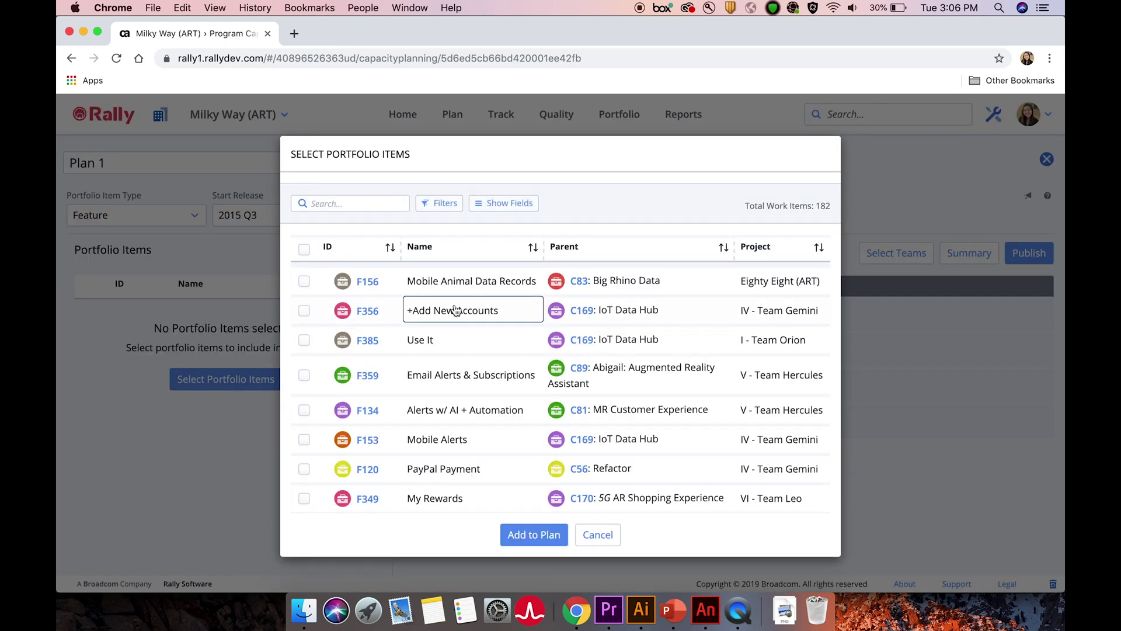
pyautogui.click(304, 339)
pyautogui.click(304, 375)
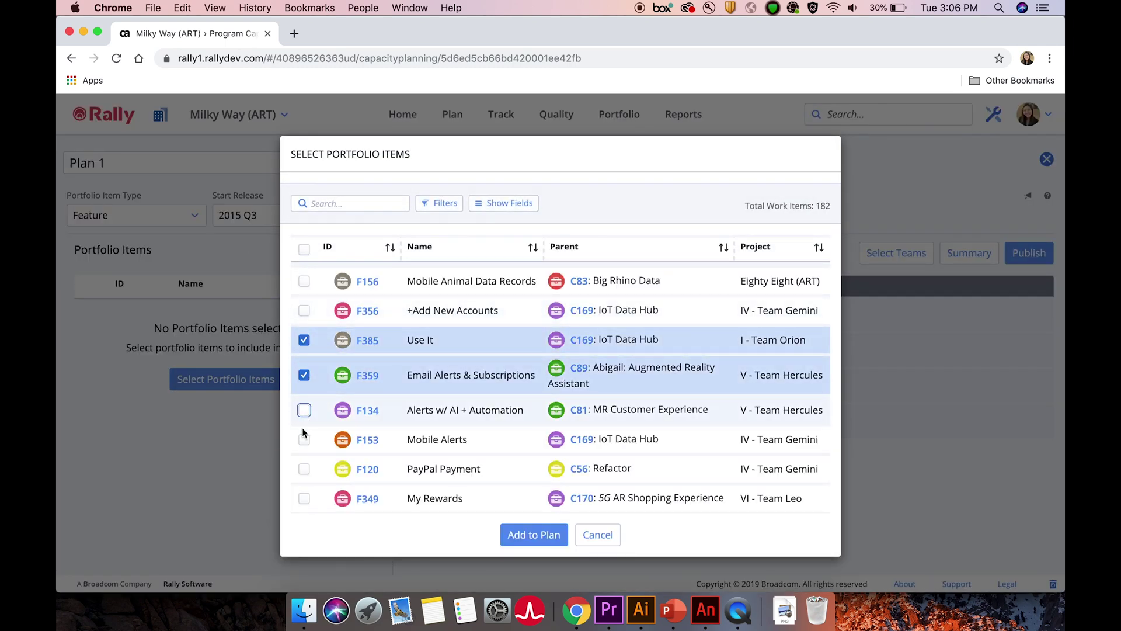
pyautogui.click(304, 469)
pyautogui.click(303, 498)
pyautogui.click(305, 439)
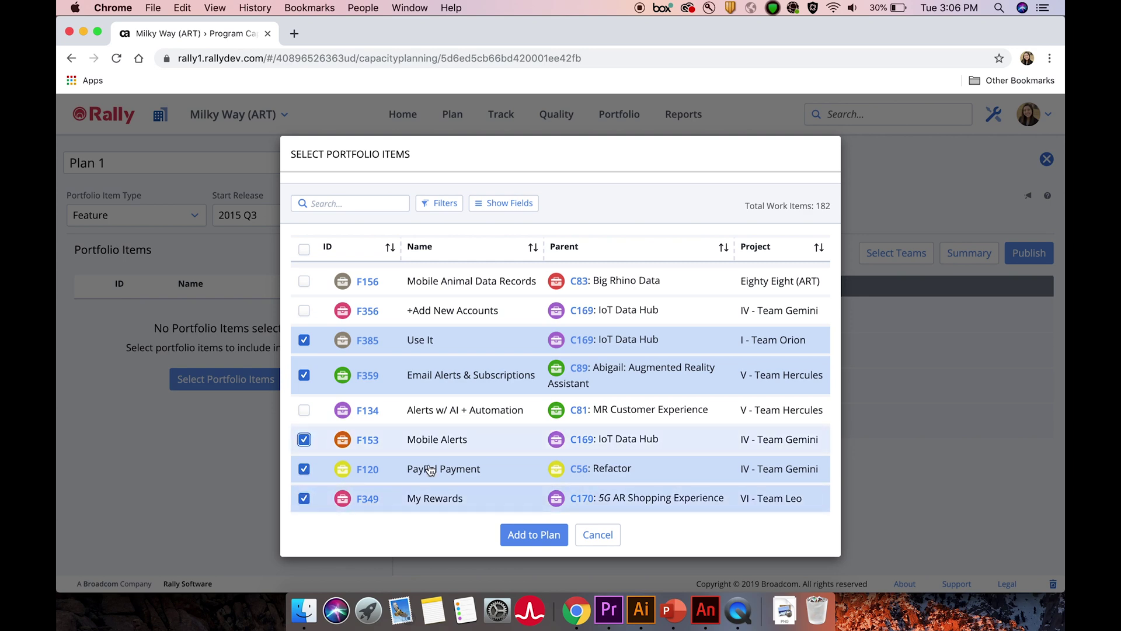
pyautogui.click(523, 535)
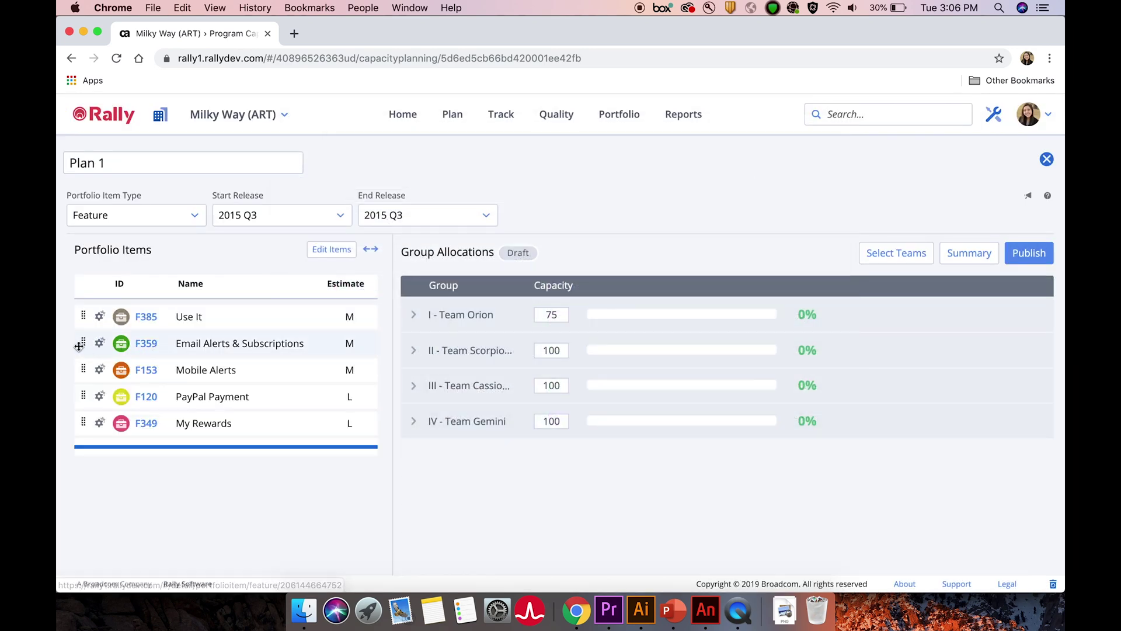
# Step: Move Email Alerts below the cutoff; assign PayPal Payment, My Rewards and Mobile Alerts to Orion
pyautogui.moveTo(79, 344)
pyautogui.mouseDown()
pyautogui.moveTo(90, 467)
pyautogui.moveTo(88, 452)
pyautogui.mouseUp()
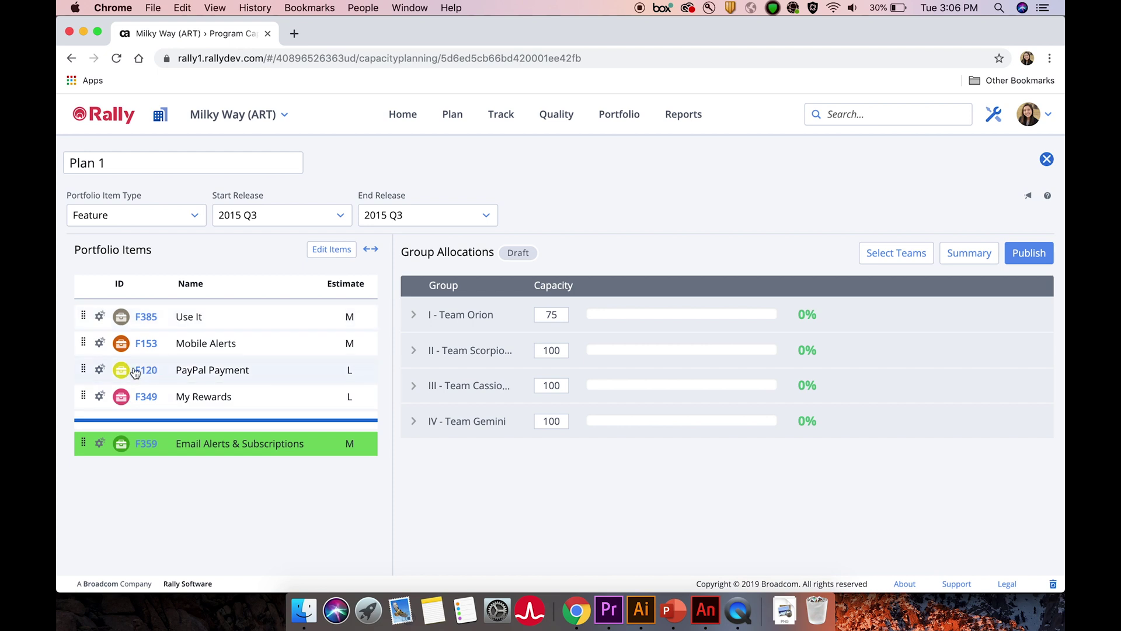
pyautogui.moveTo(133, 372)
pyautogui.mouseDown()
pyautogui.moveTo(470, 321)
pyautogui.moveTo(455, 316)
pyautogui.mouseUp()
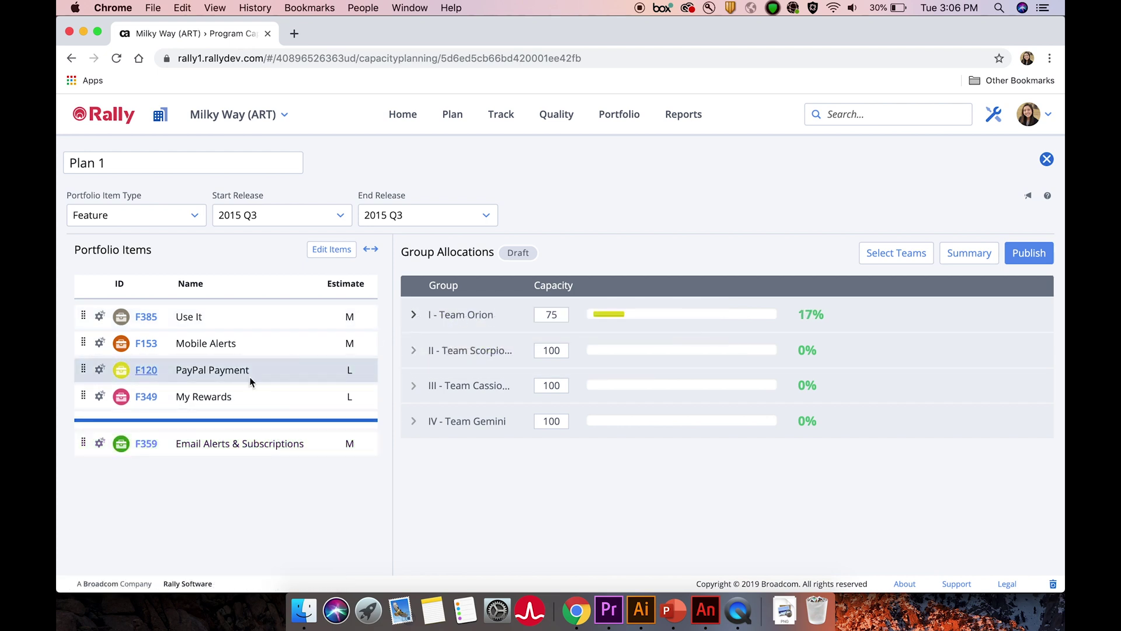
pyautogui.moveTo(250, 396); pyautogui.dragTo(439, 317)
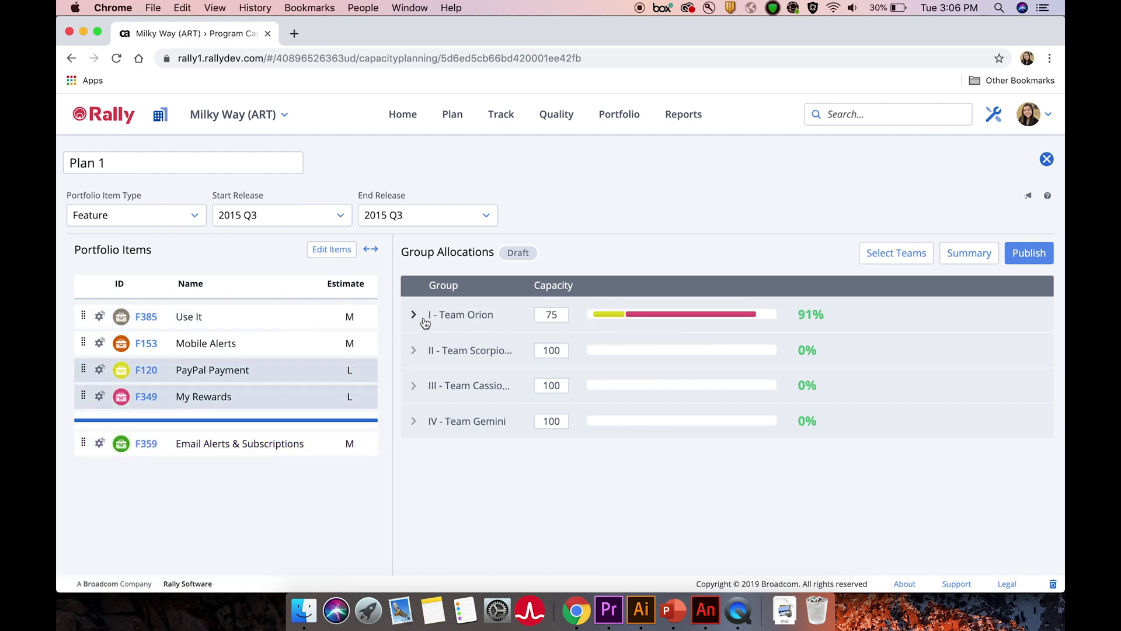
pyautogui.moveTo(149, 348); pyautogui.dragTo(470, 317)
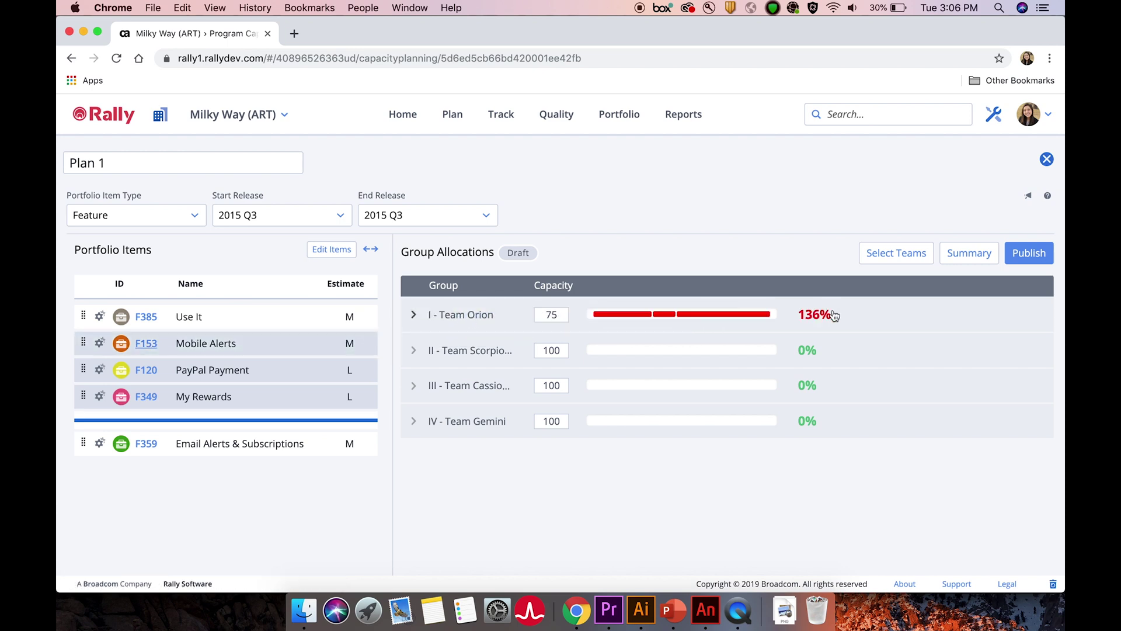
pyautogui.click(413, 315)
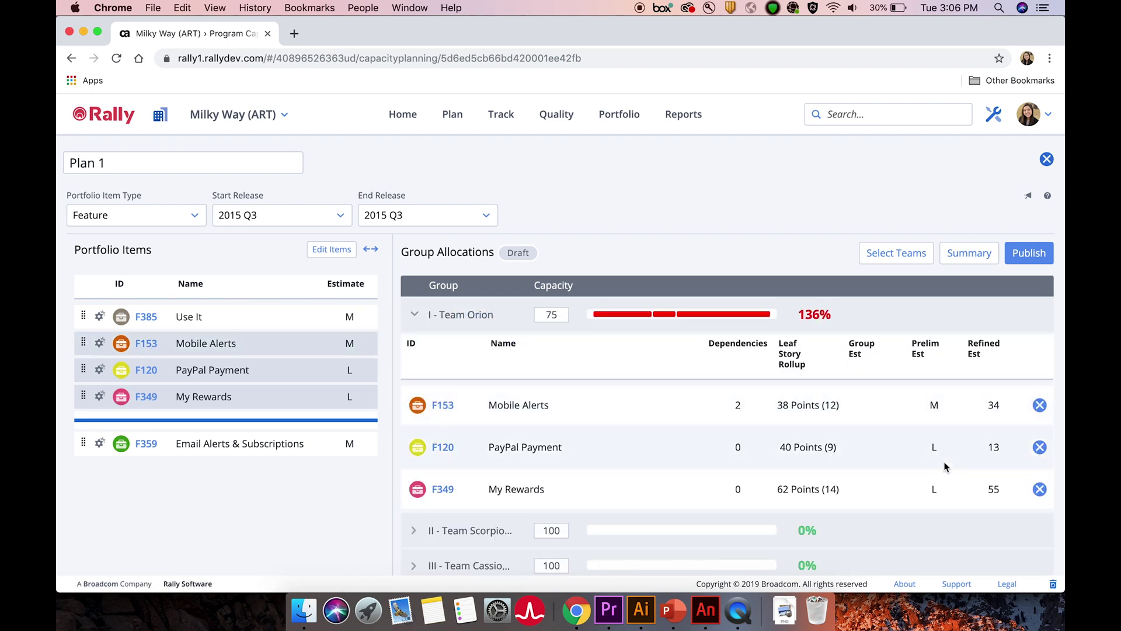
pyautogui.scroll(-1, 937, 455)
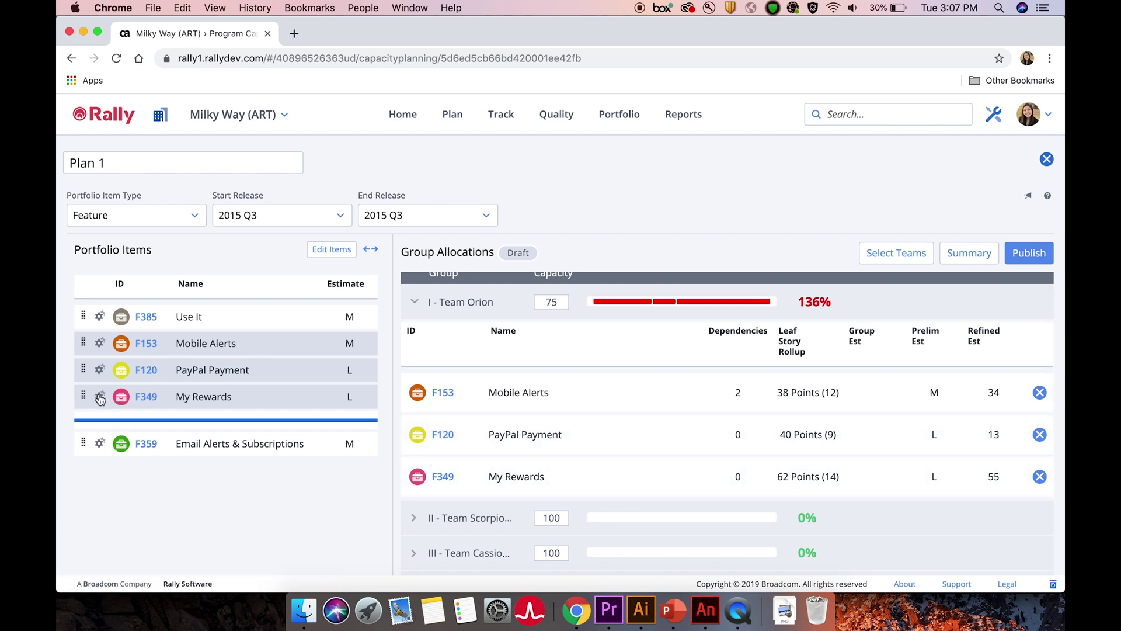
# Step: Split My Rewards between Team Orion and Team Cassiopeia with estimates of 5 each
pyautogui.click(101, 399)
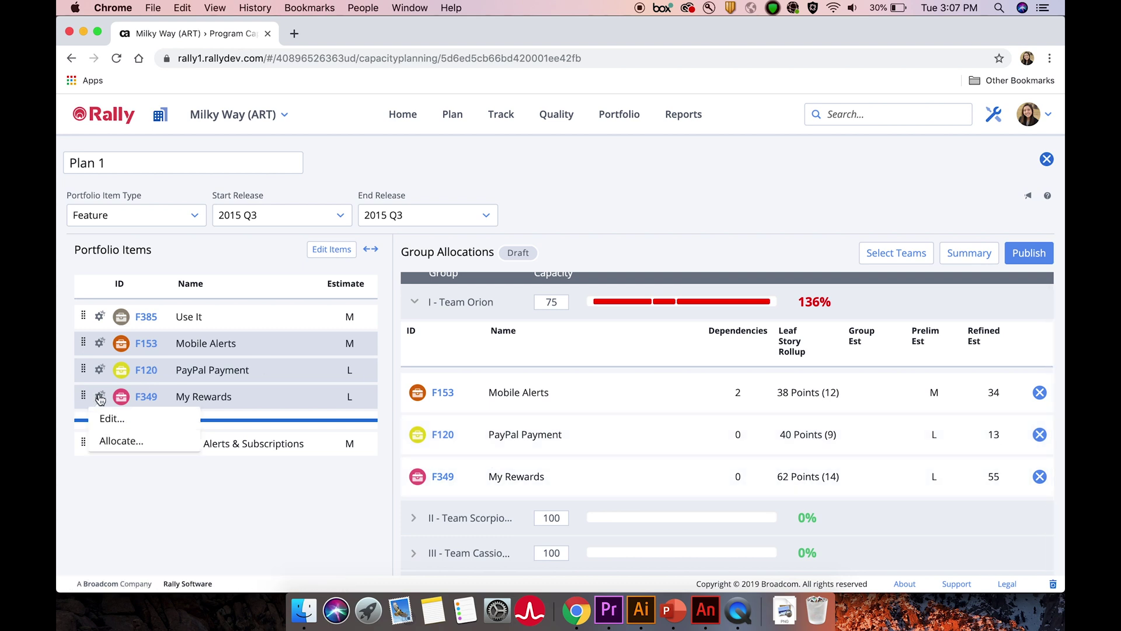
pyautogui.click(140, 446)
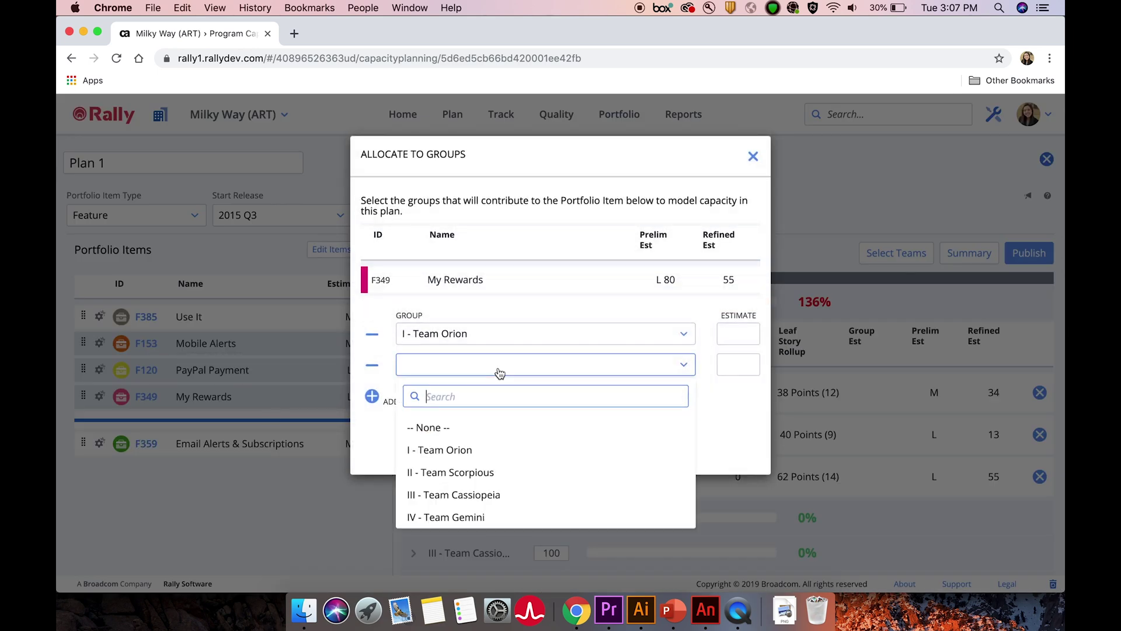
pyautogui.click(476, 495)
pyautogui.click(736, 334)
pyautogui.write('5')
pyautogui.click(736, 365)
pyautogui.write('5')
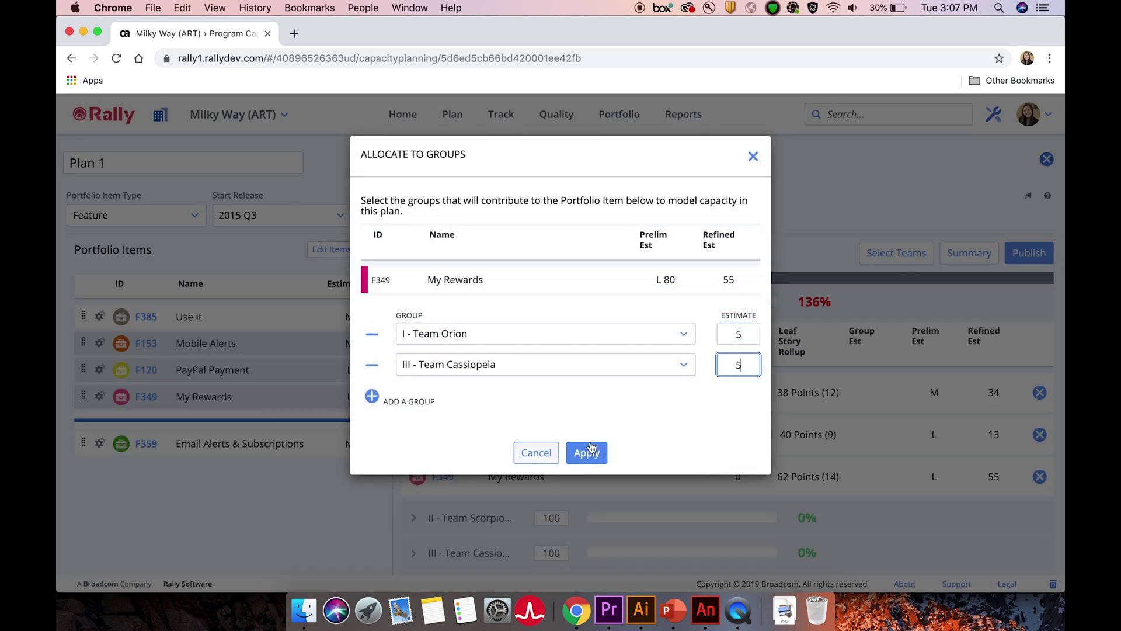
pyautogui.click(587, 452)
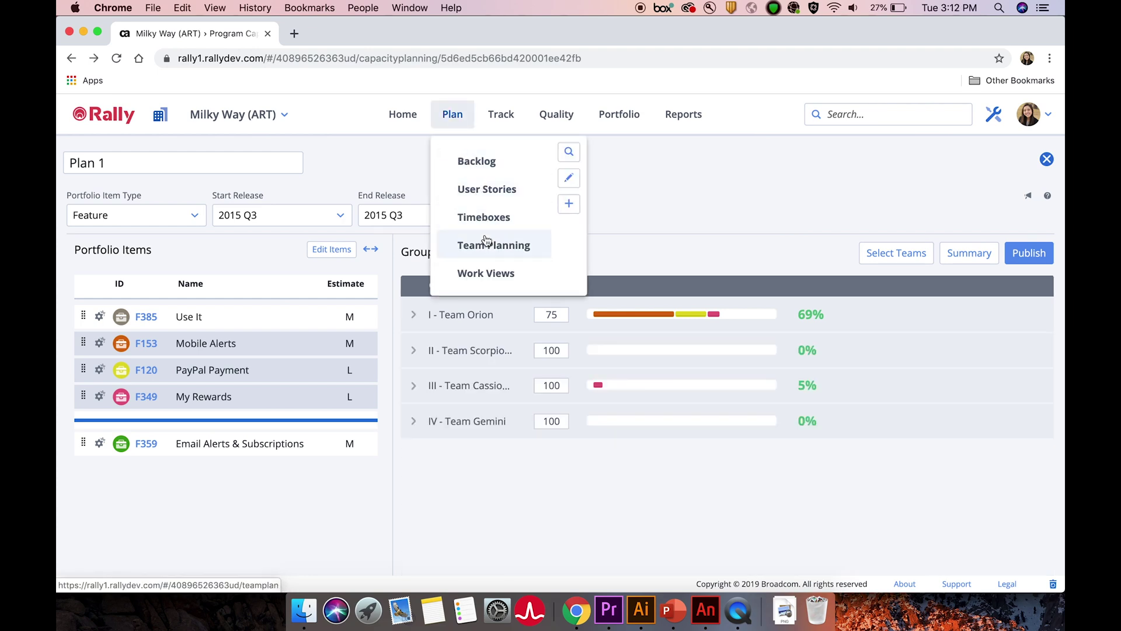
# Step: In Team Planning, schedule US766 into Sprint I and US946 into Sprint II Q3 2019
pyautogui.click(487, 242)
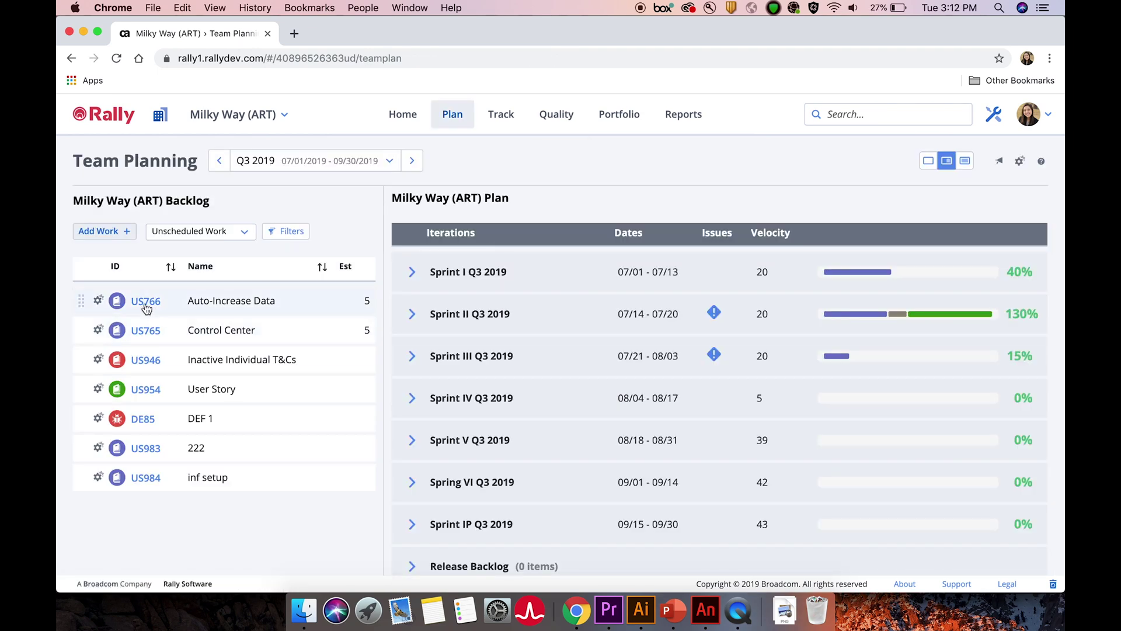
pyautogui.moveTo(146, 308); pyautogui.dragTo(476, 274)
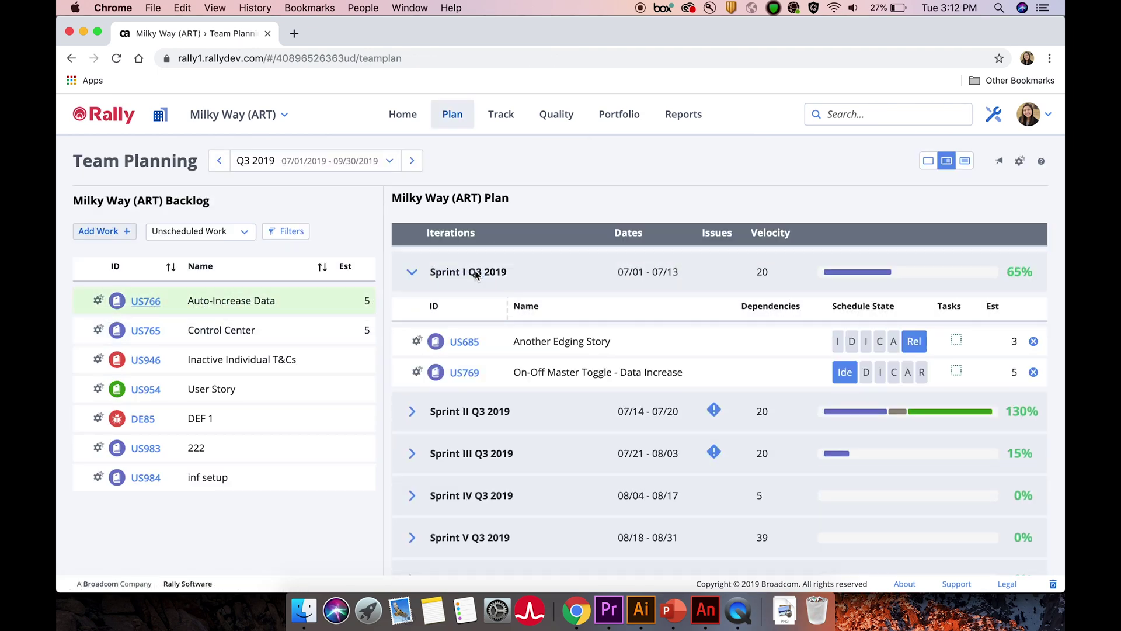
pyautogui.moveTo(146, 330); pyautogui.dragTo(494, 418)
# Step: Start adding backlog work and review the available work types
pyautogui.click(98, 230)
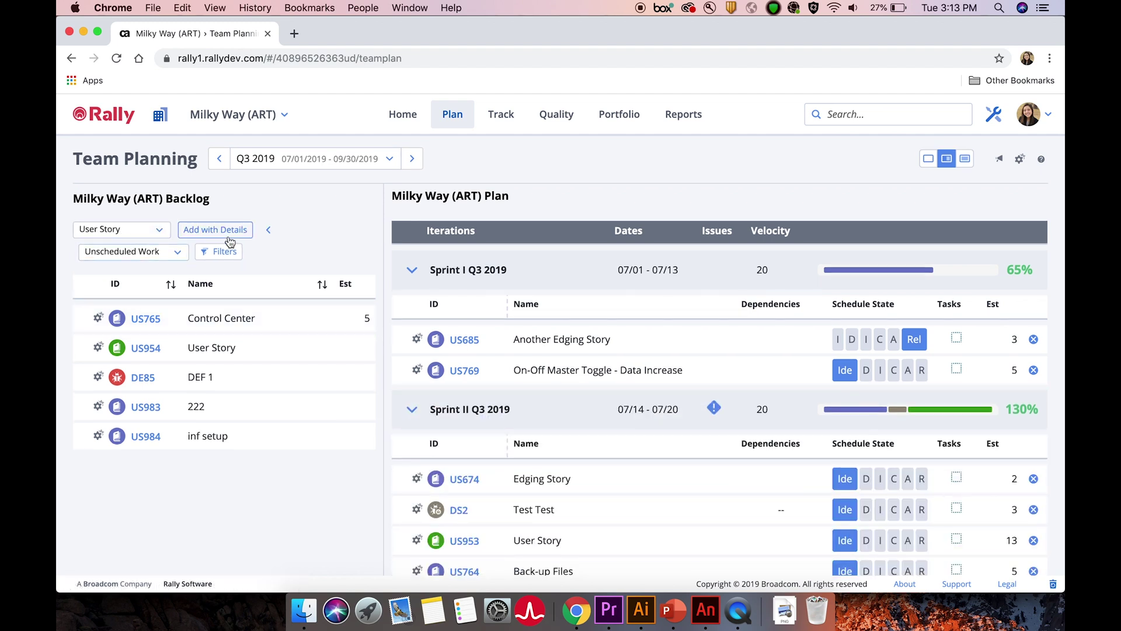
pyautogui.click(159, 232)
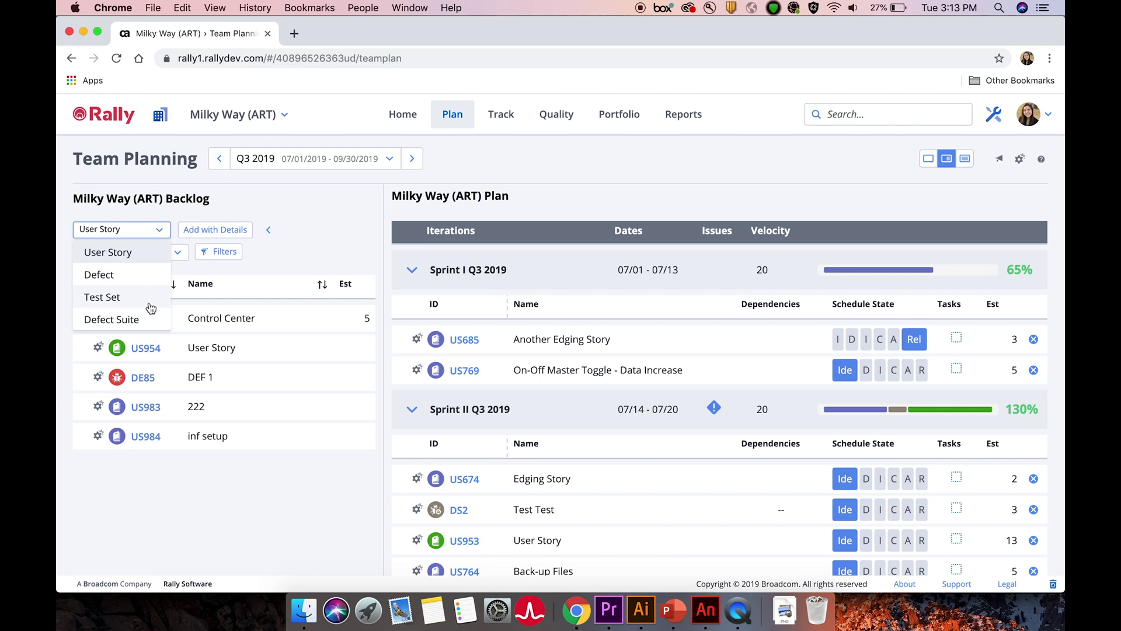
pyautogui.click(207, 519)
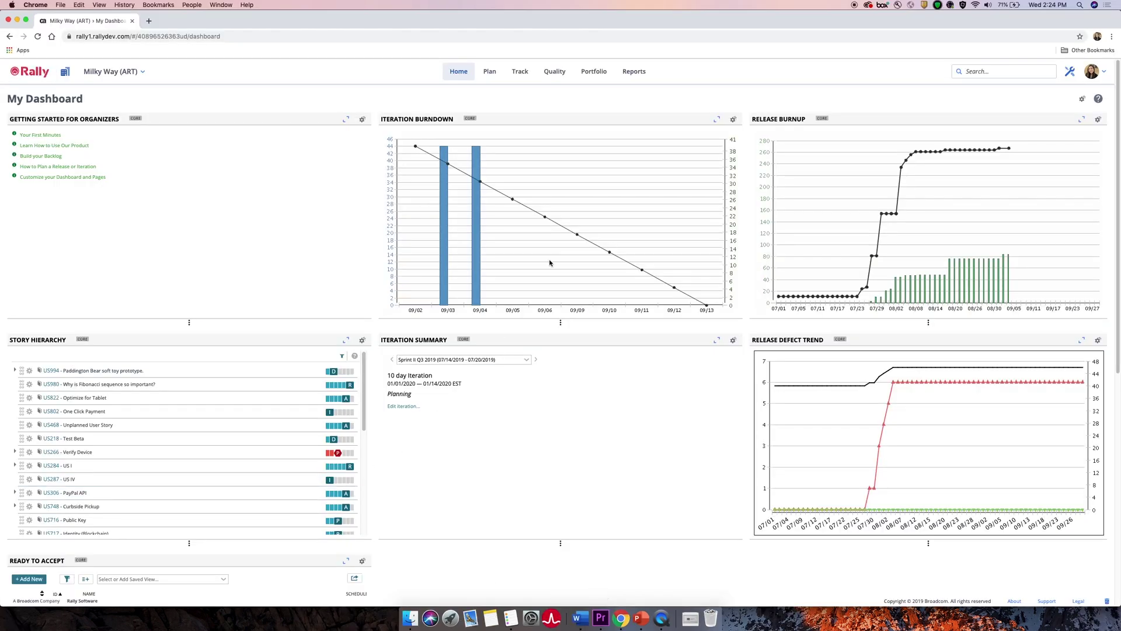
pyautogui.moveTo(594, 71)
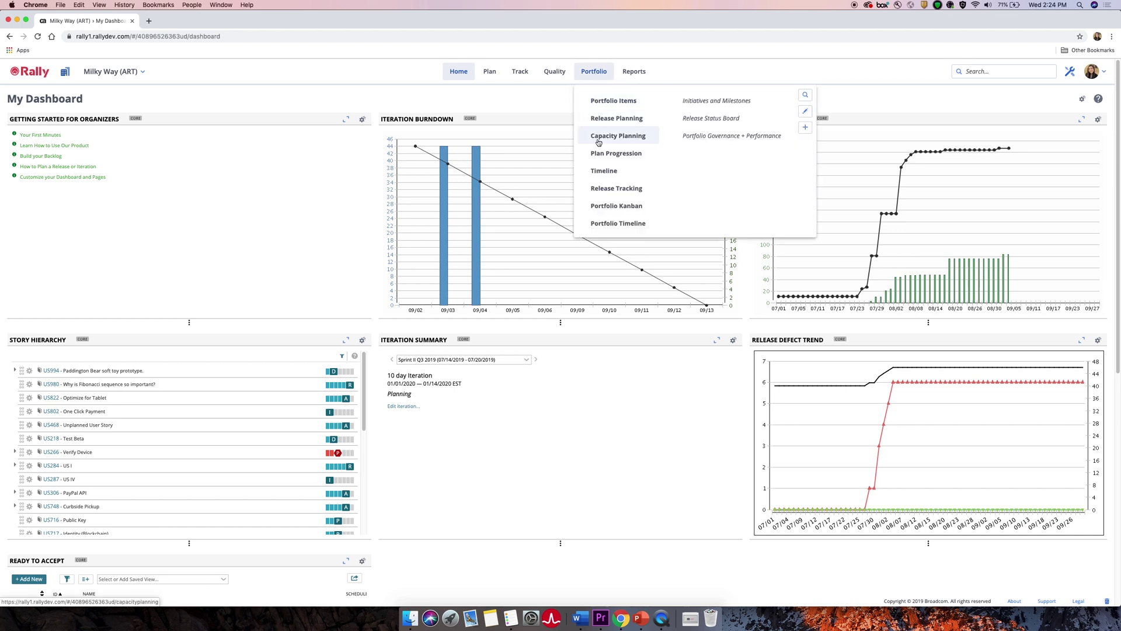
# Step: Show project and workspace milestones on the Timeline, then go to Release Tracking
pyautogui.click(625, 174)
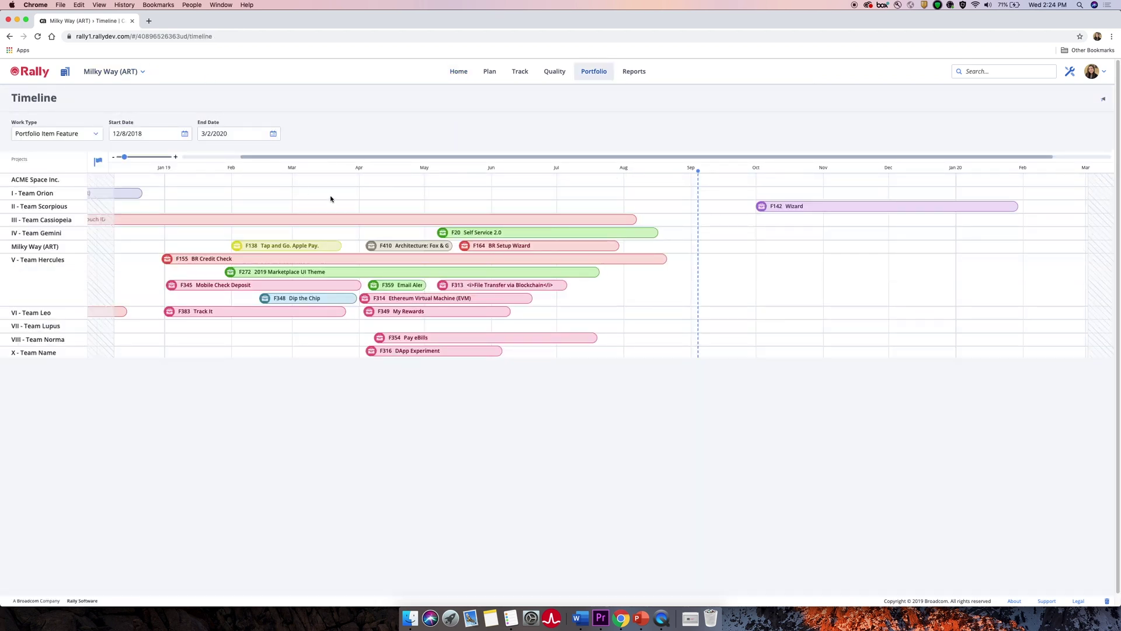
pyautogui.click(98, 165)
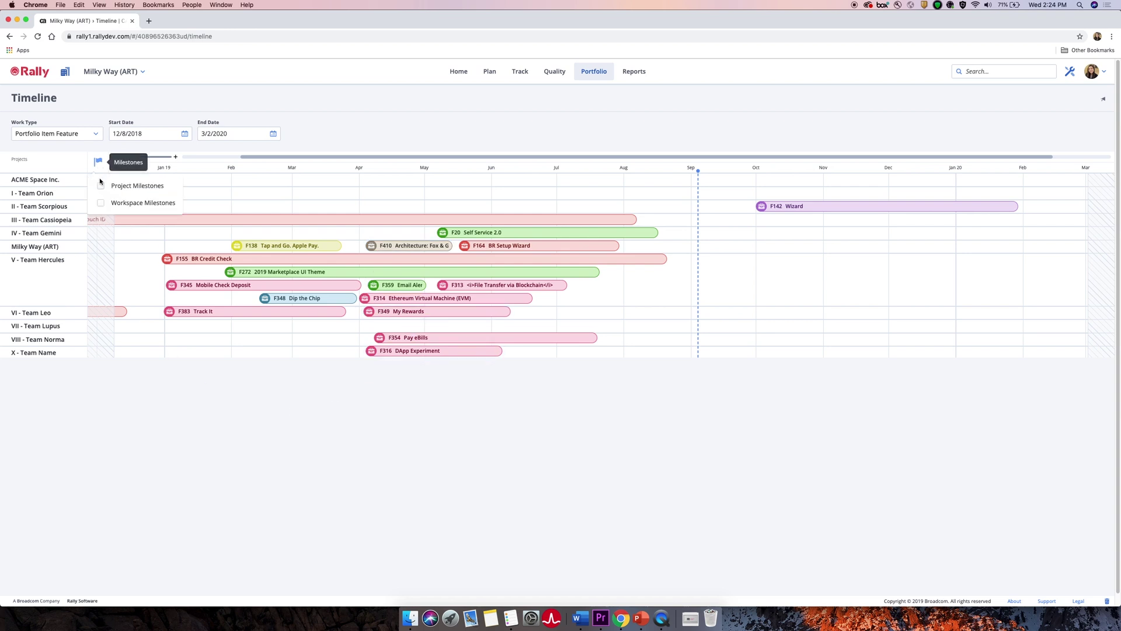
pyautogui.click(100, 186)
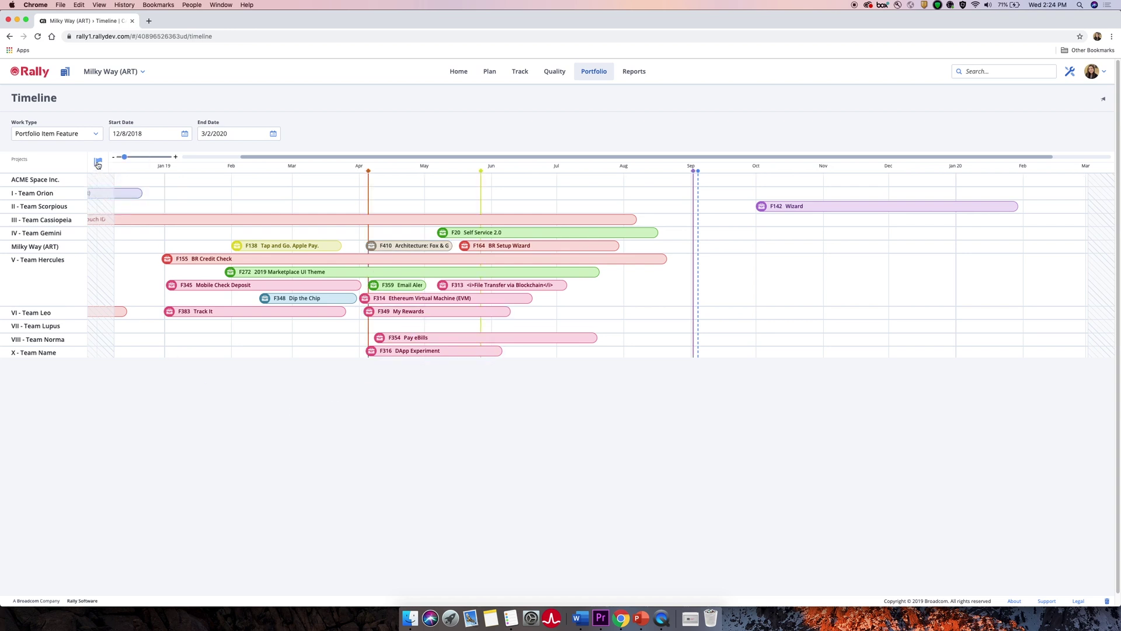
pyautogui.click(99, 164)
pyautogui.click(101, 202)
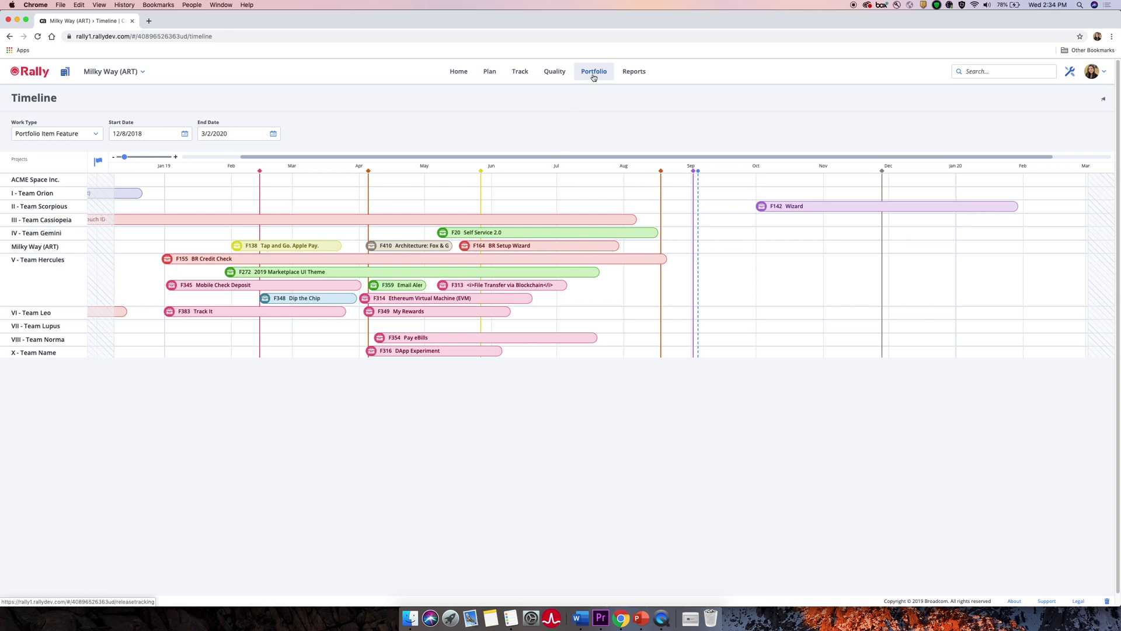
pyautogui.moveTo(593, 73)
pyautogui.click(616, 185)
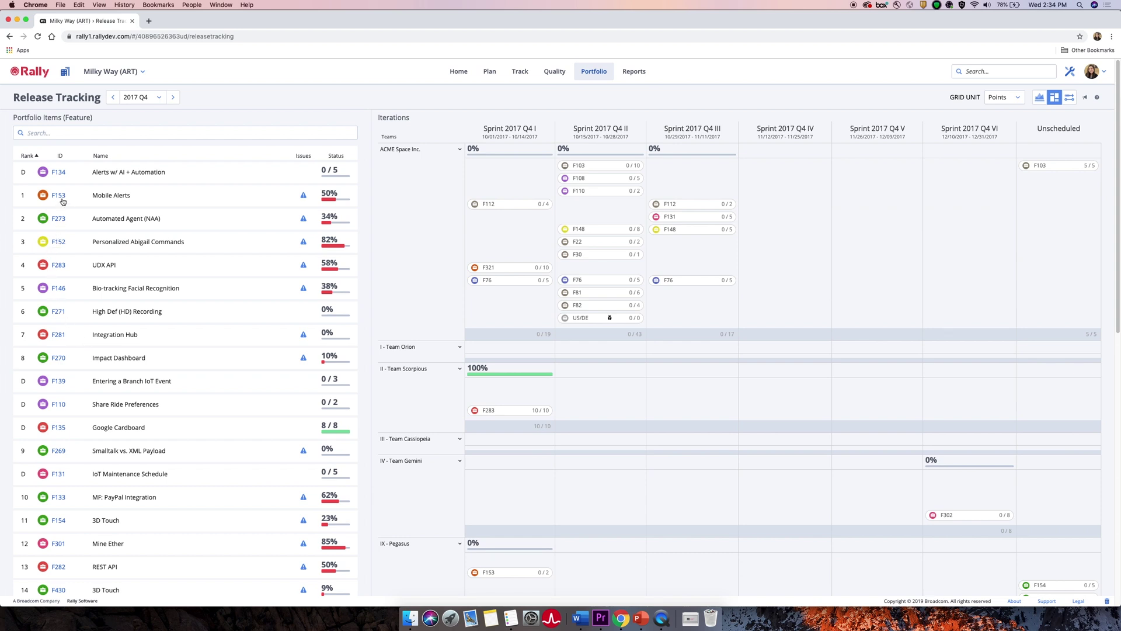
# Step: Open the Mobile Alerts feature (F153) and view its dependencies
pyautogui.click(59, 195)
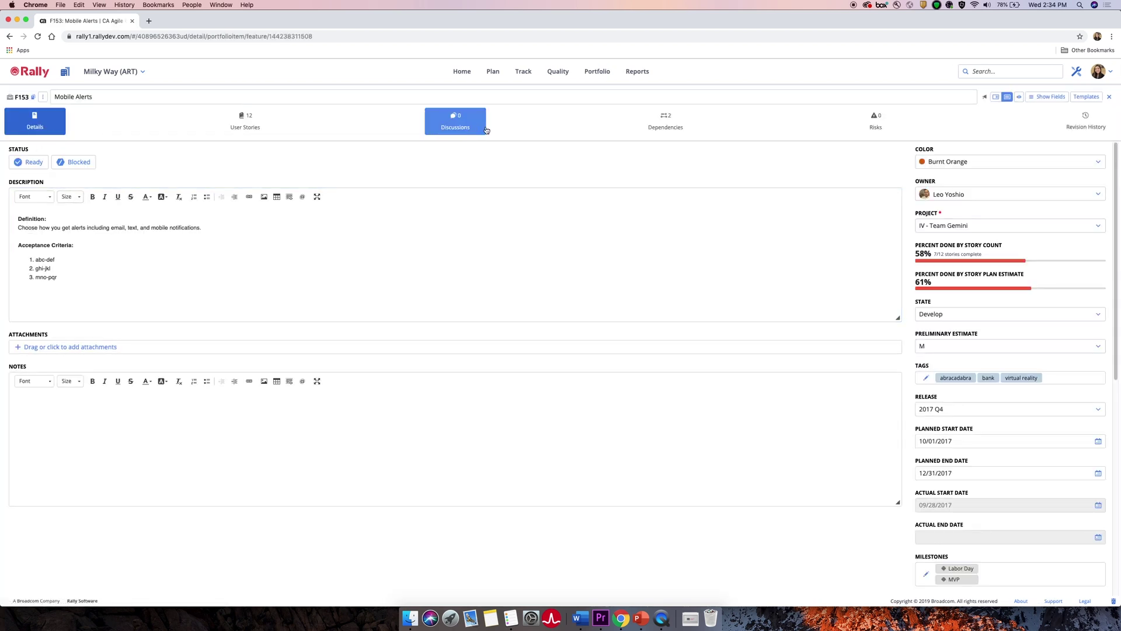
pyautogui.click(693, 129)
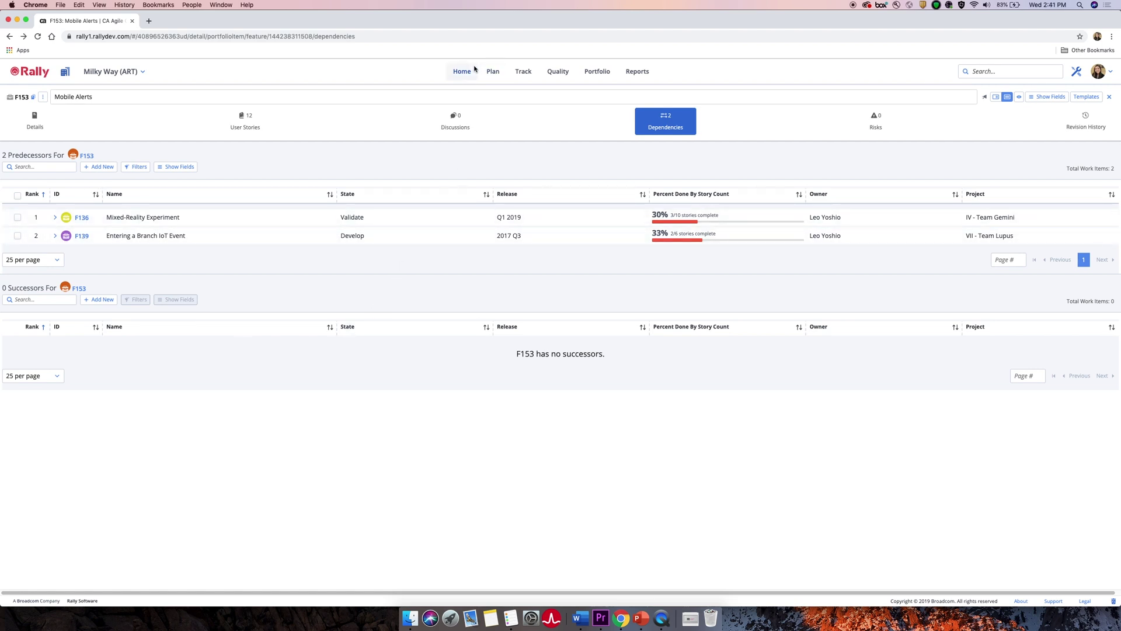
# Step: On the ROAM board, move RI4 to Resolved and RI12 to Owned, then go to the Team Board
pyautogui.moveTo(461, 72)
pyautogui.click(486, 154)
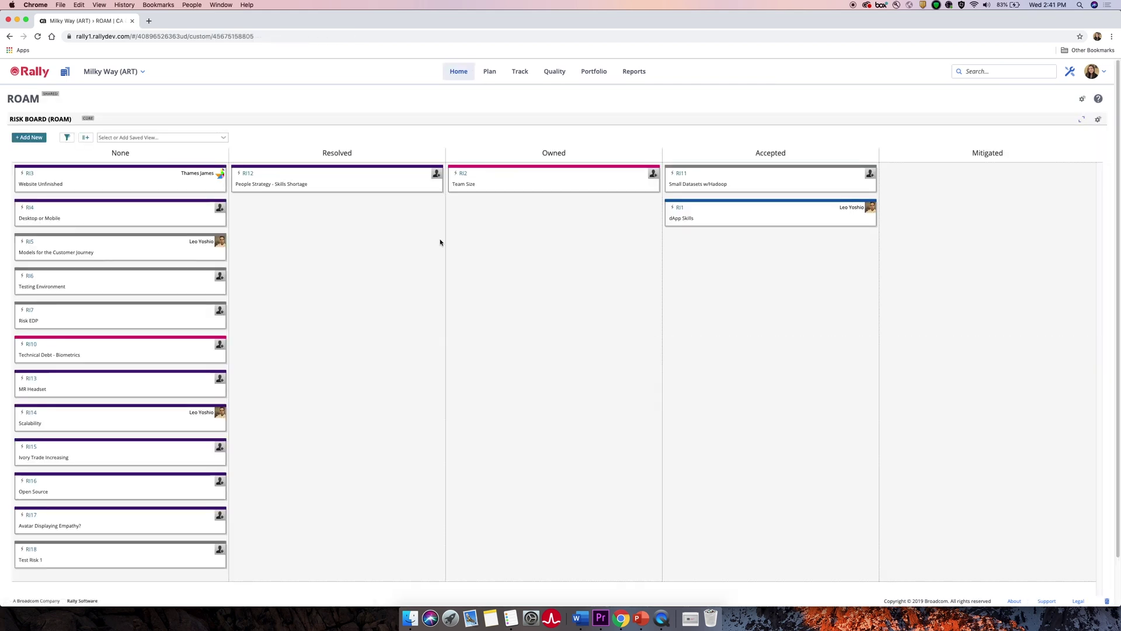
pyautogui.moveTo(123, 217); pyautogui.dragTo(258, 259)
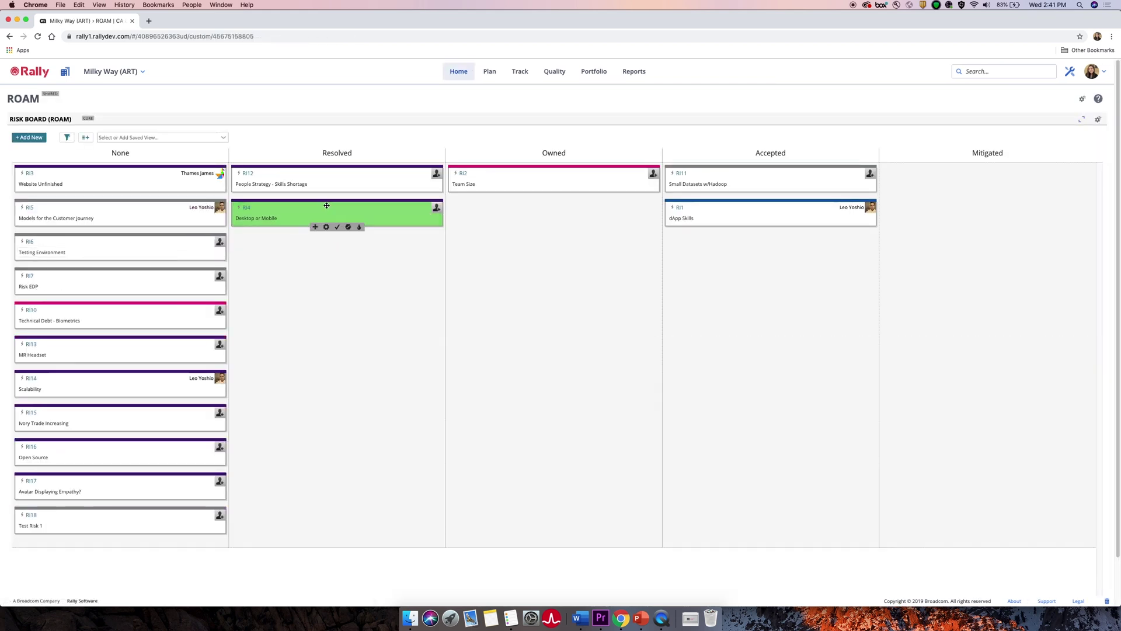
pyautogui.moveTo(326, 181); pyautogui.dragTo(548, 230)
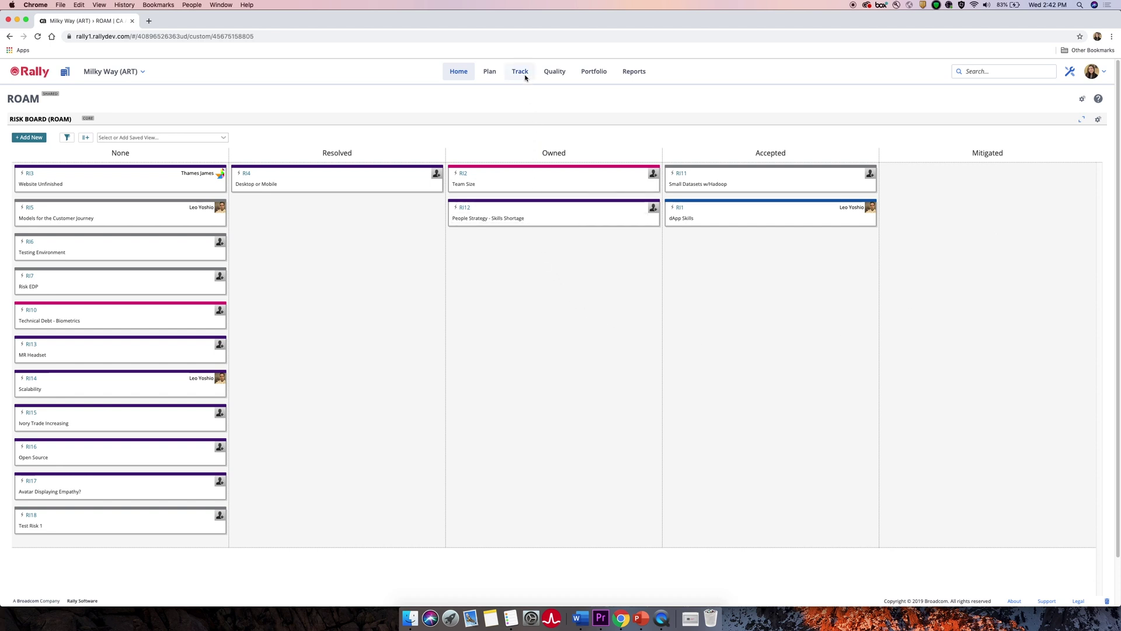
pyautogui.moveTo(519, 70)
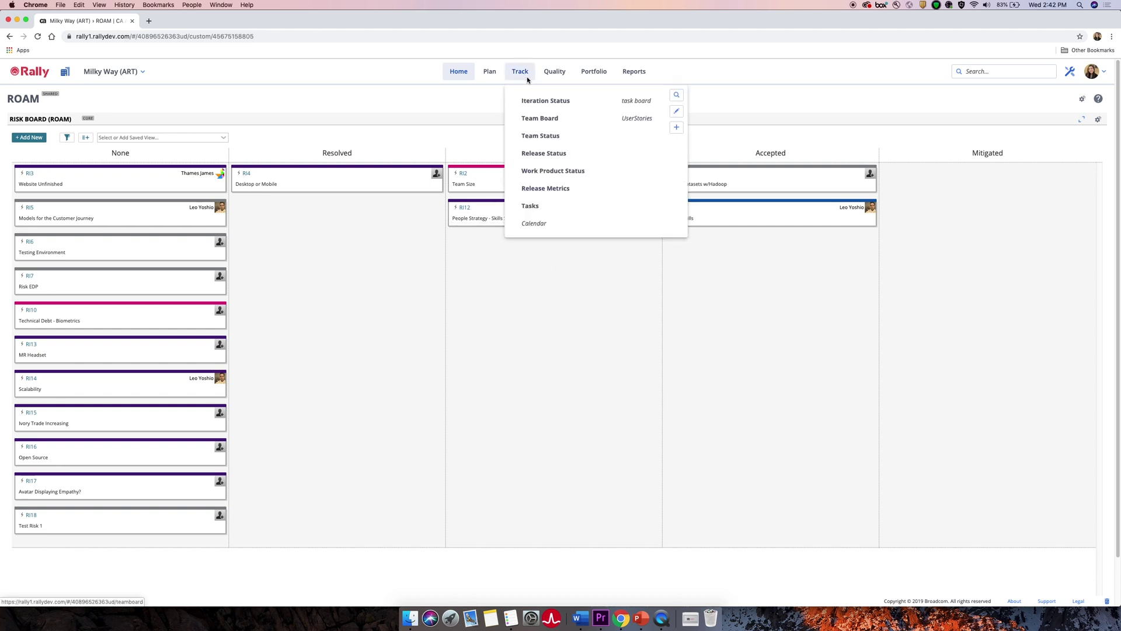
pyautogui.click(587, 122)
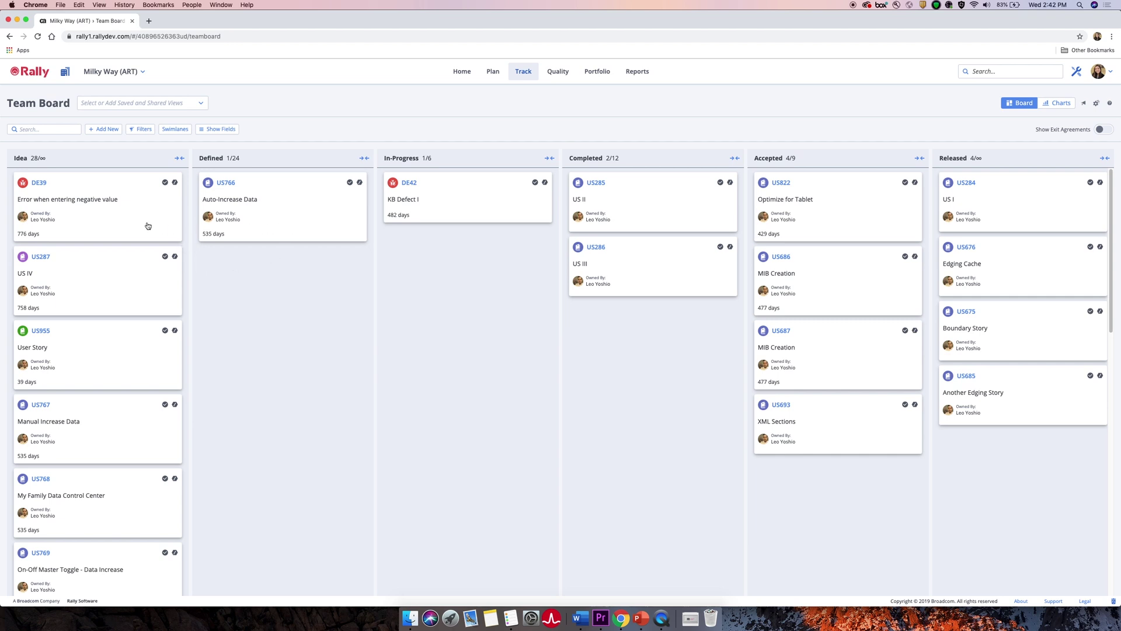
# Step: Move defect DE39 from Idea to In-Progress, then briefly view story US766 and return
pyautogui.moveTo(138, 226); pyautogui.dragTo(497, 300)
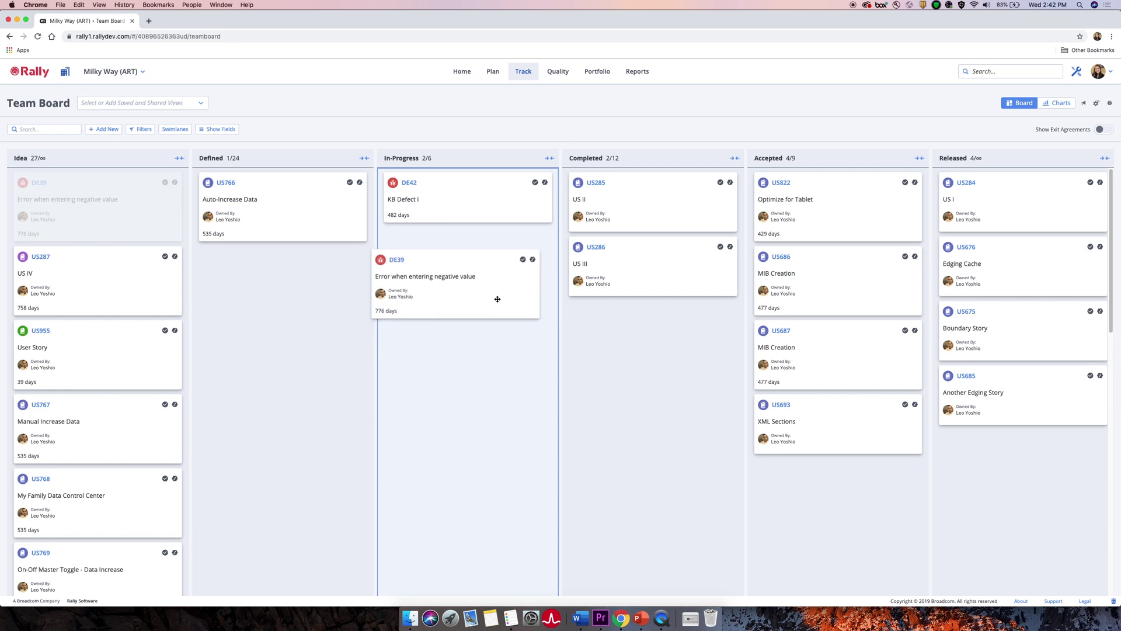
pyautogui.click(226, 183)
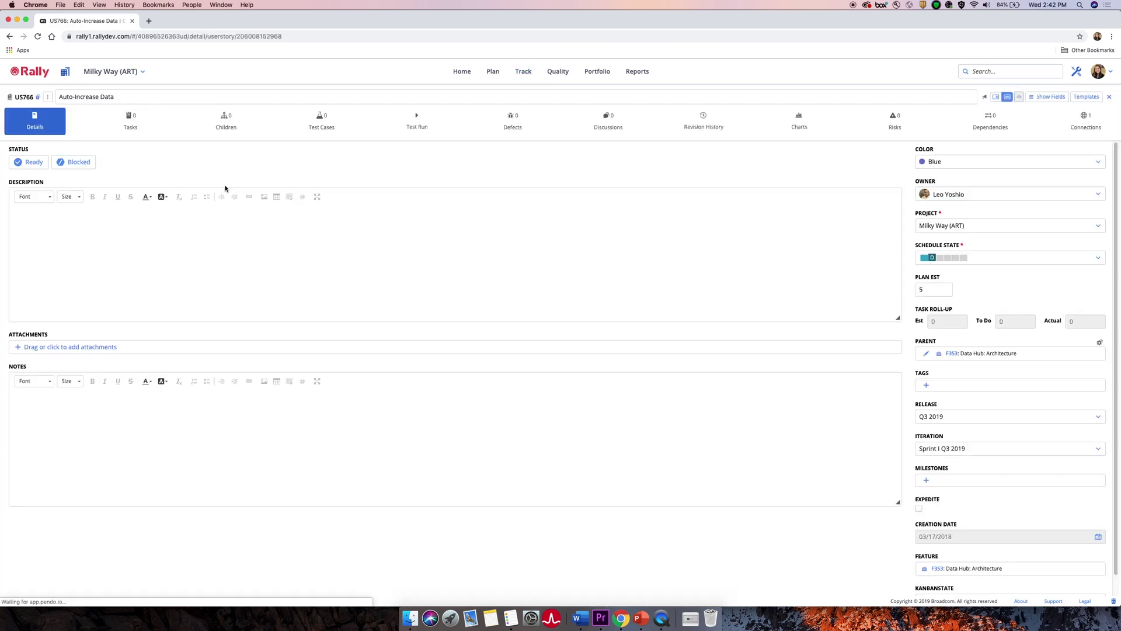
pyautogui.click(9, 36)
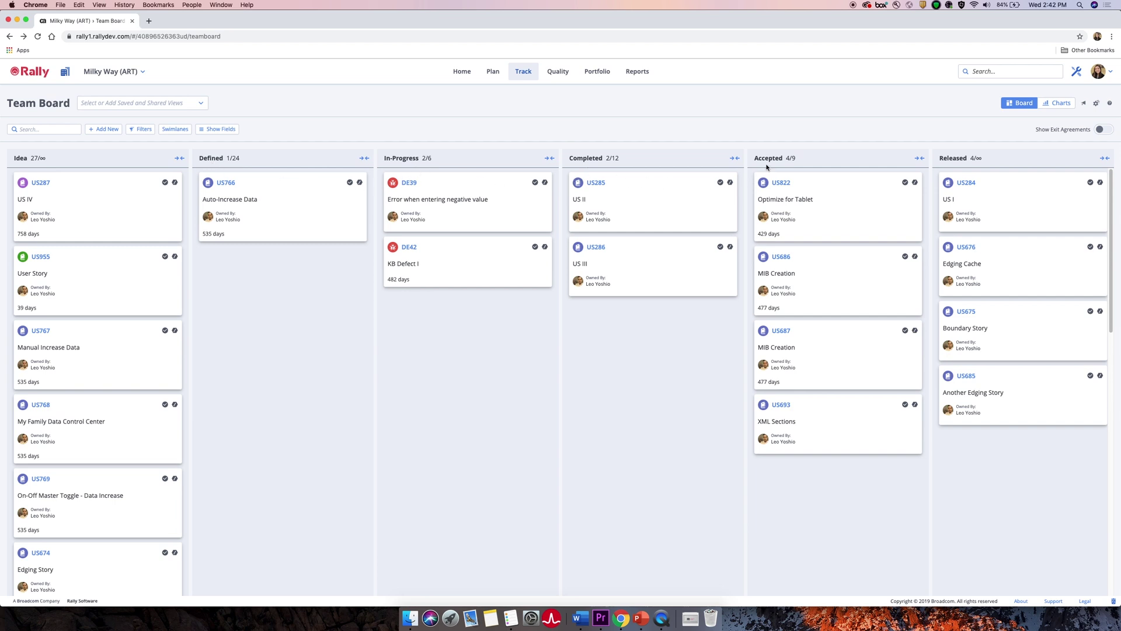
# Step: Group the Team Board into swimlanes by Parent (Portfolio Item)
pyautogui.click(104, 130)
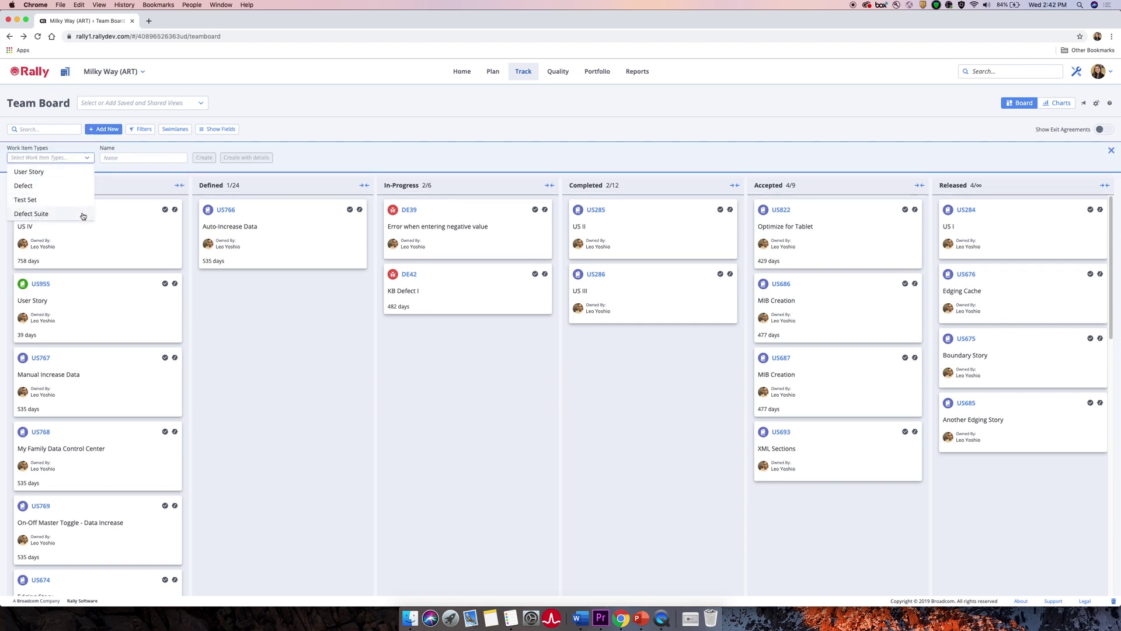
pyautogui.click(340, 132)
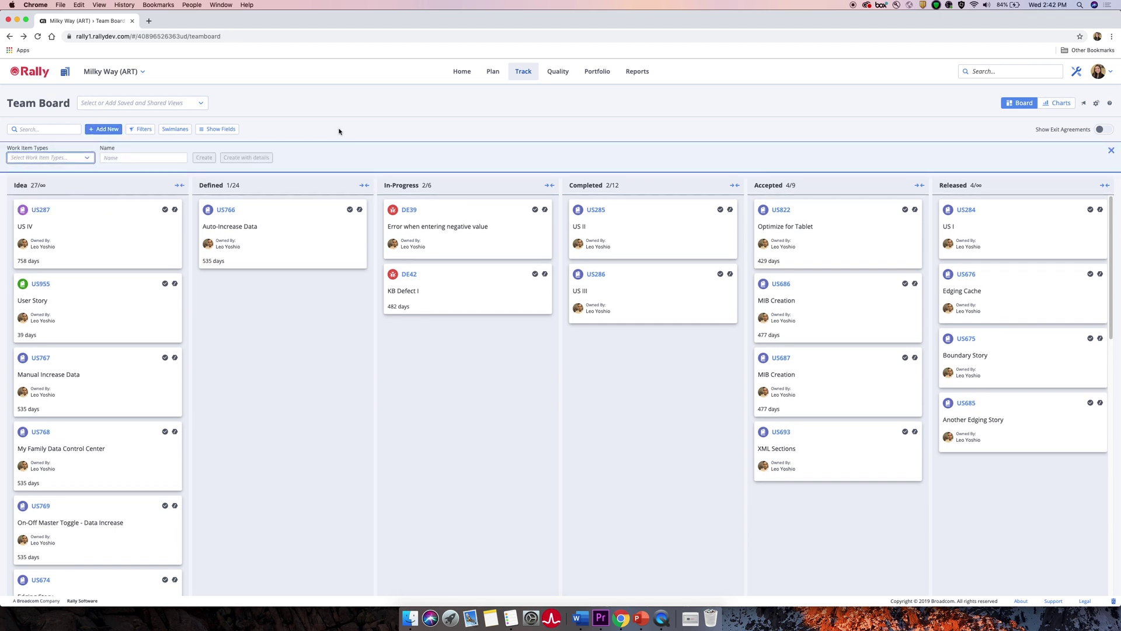
pyautogui.click(176, 130)
pyautogui.click(86, 159)
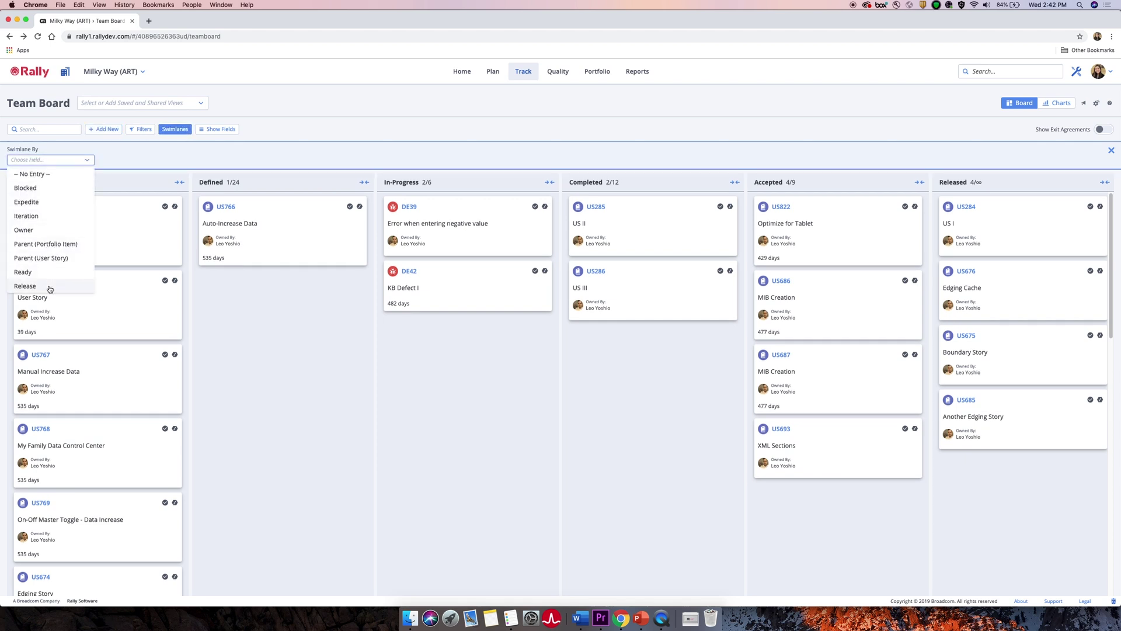
pyautogui.click(80, 247)
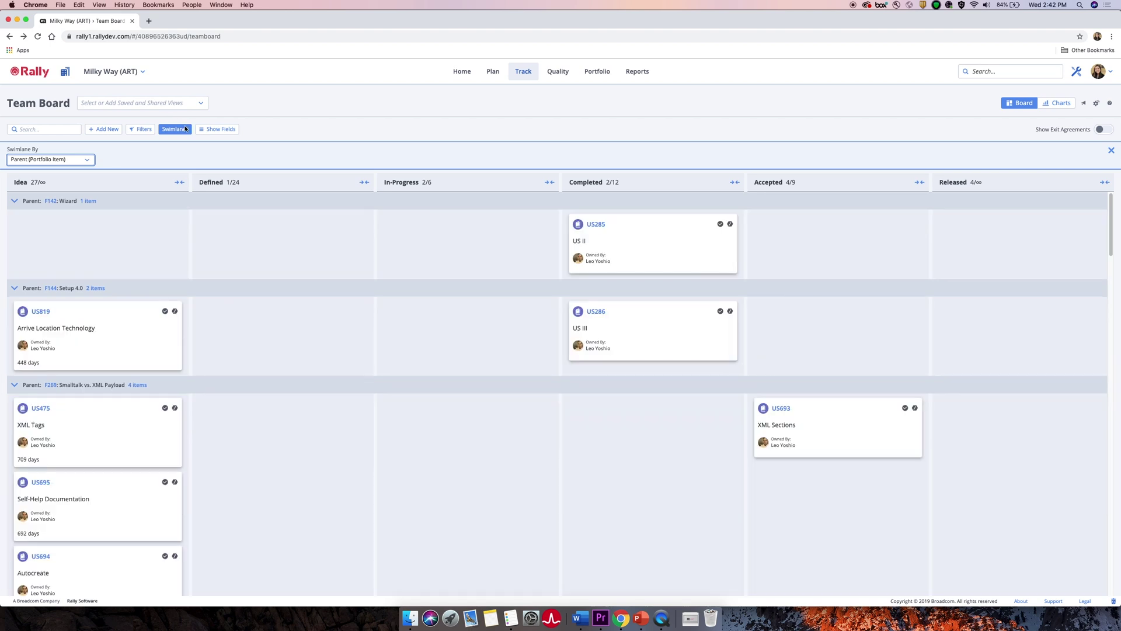
pyautogui.scroll(-3, 378, 290)
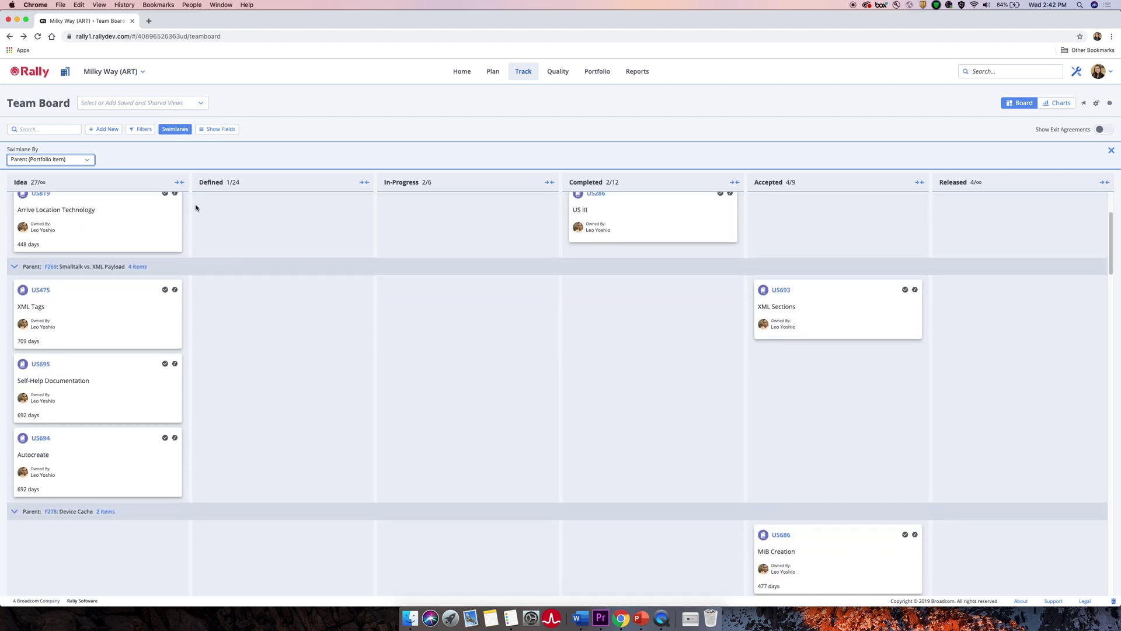
# Step: Add the Connections field to the cards and view DE42's three connections
pyautogui.click(214, 130)
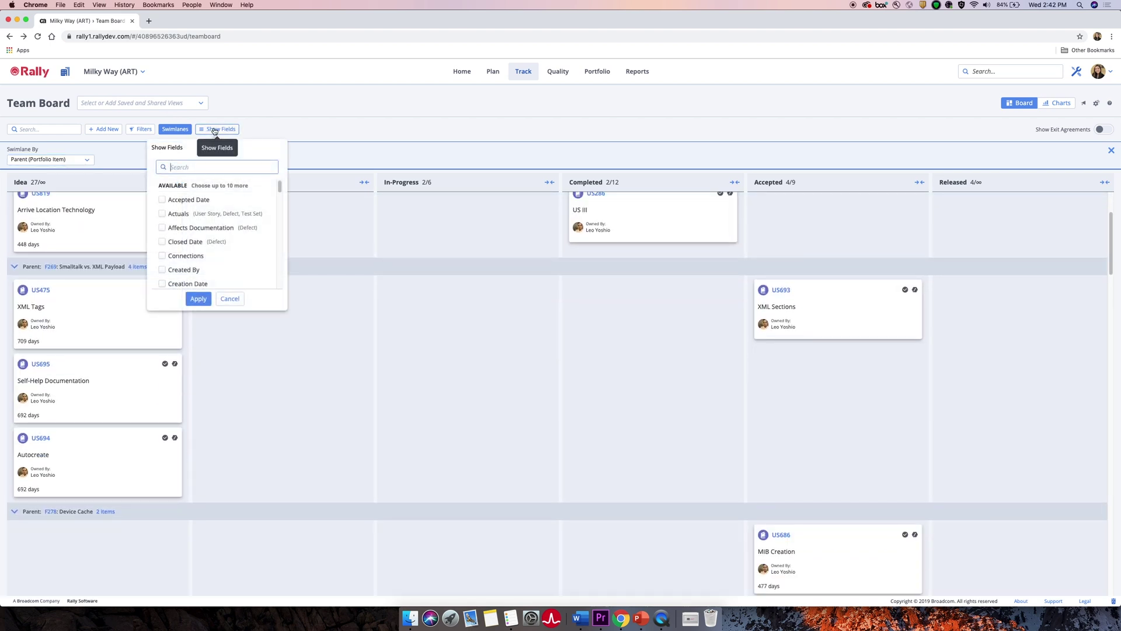
pyautogui.click(185, 255)
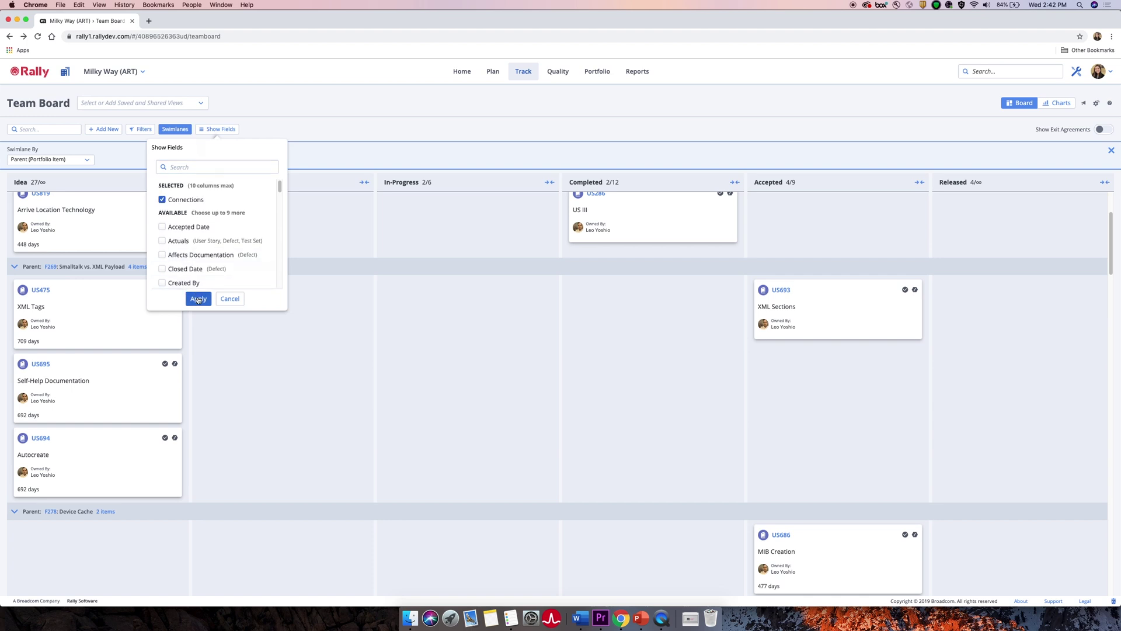
pyautogui.click(199, 297)
pyautogui.scroll(-5, 341, 354)
pyautogui.scroll(-5, 341, 353)
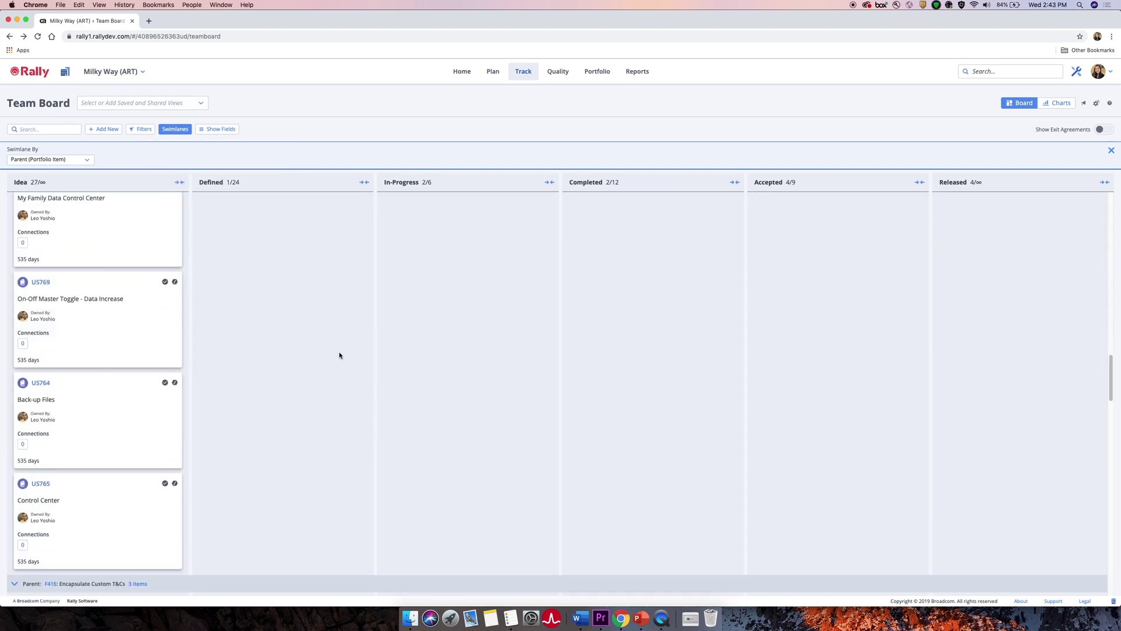
pyautogui.scroll(-5, 341, 353)
pyautogui.scroll(-3, 397, 421)
pyautogui.click(396, 419)
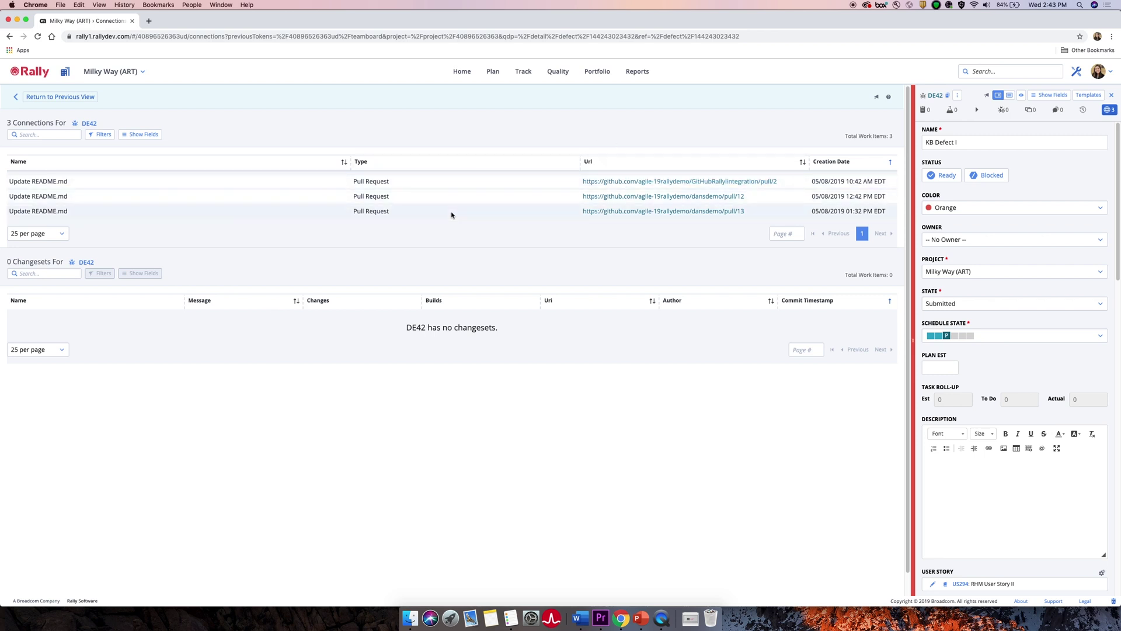
pyautogui.moveTo(597, 71)
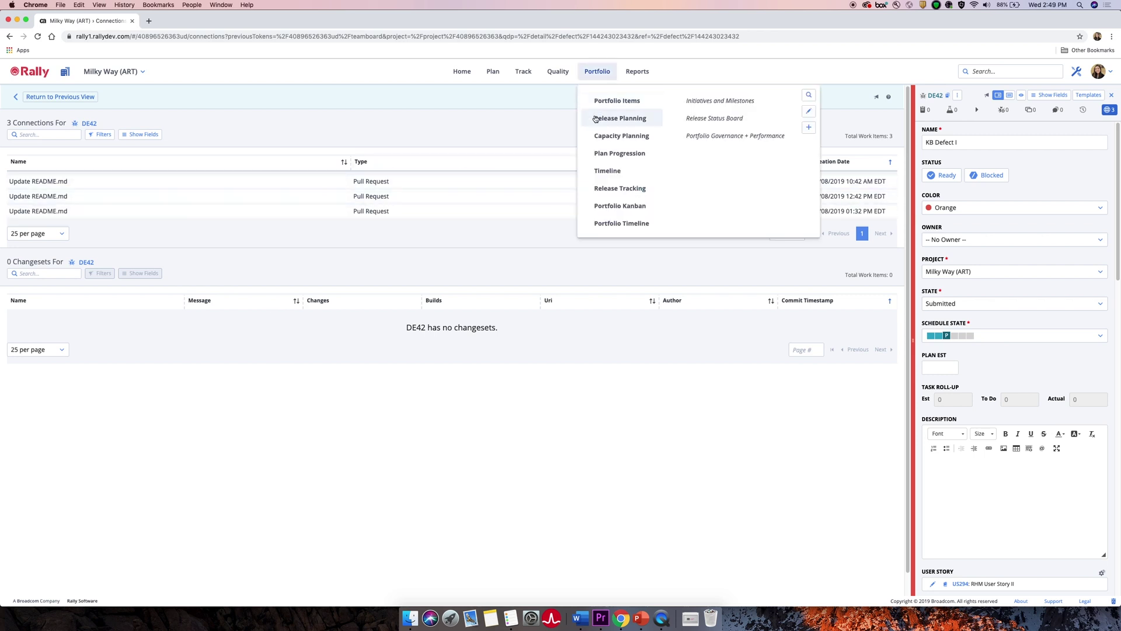
# Step: Open 2017 Q4 Release Tracking, check the release and Grid Unit lists, and preview the dependencies view
pyautogui.click(604, 187)
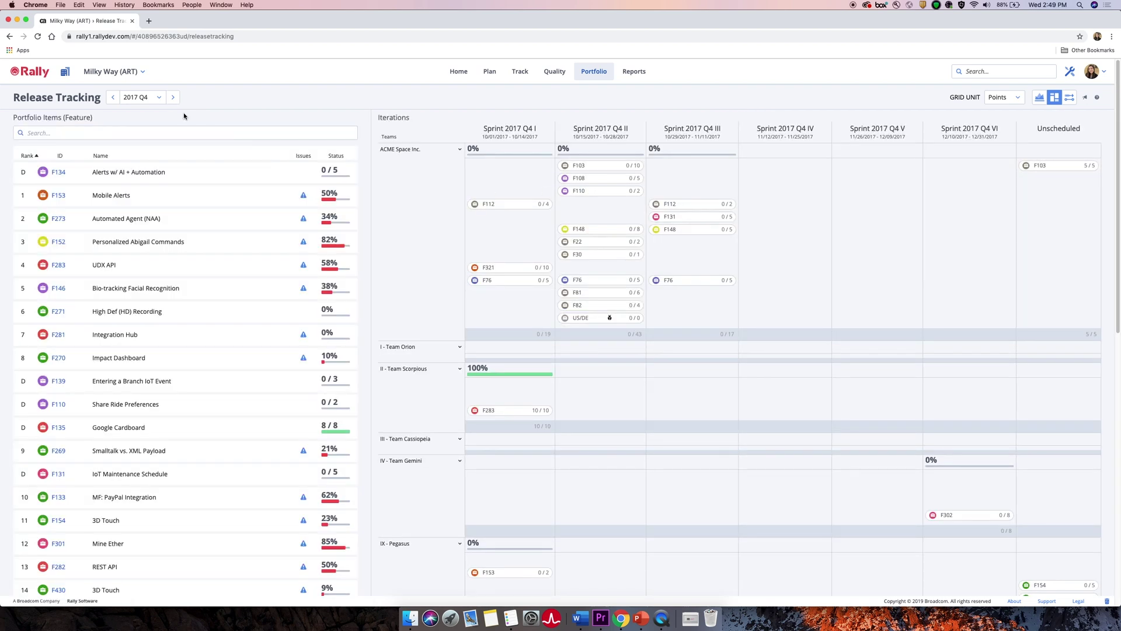
pyautogui.click(159, 99)
pyautogui.click(1007, 98)
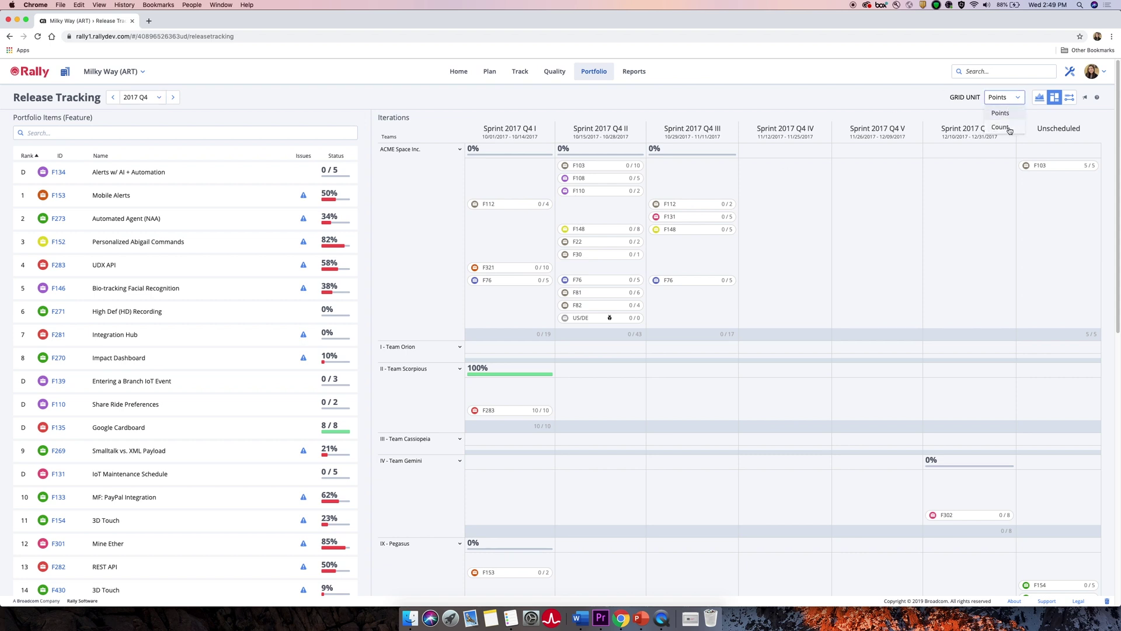
pyautogui.click(1058, 117)
pyautogui.click(1069, 98)
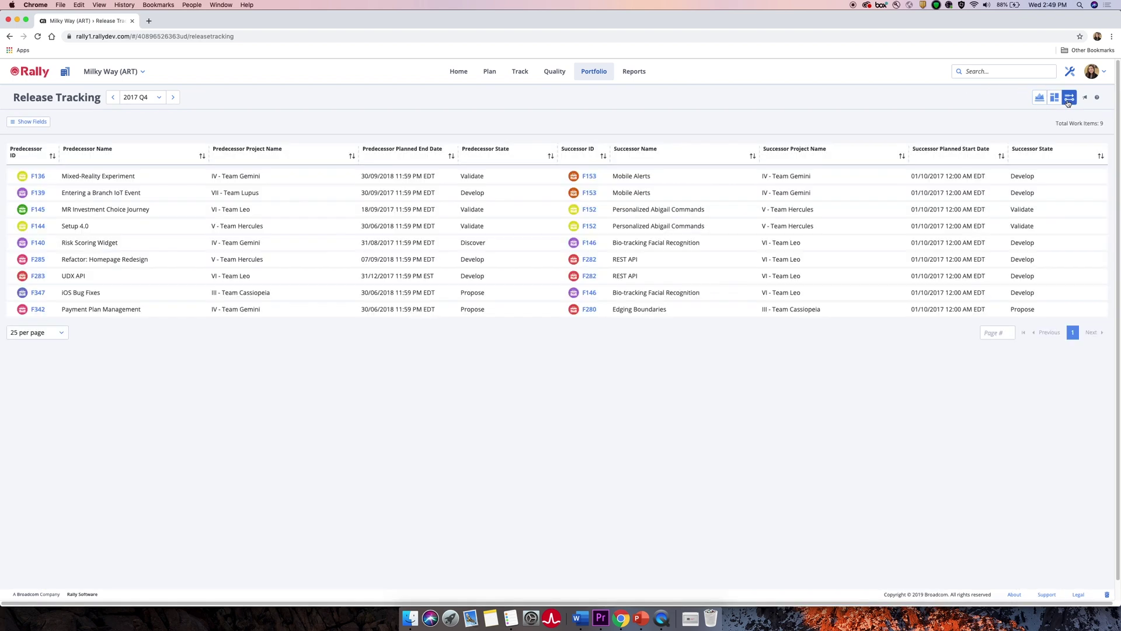
pyautogui.click(1053, 99)
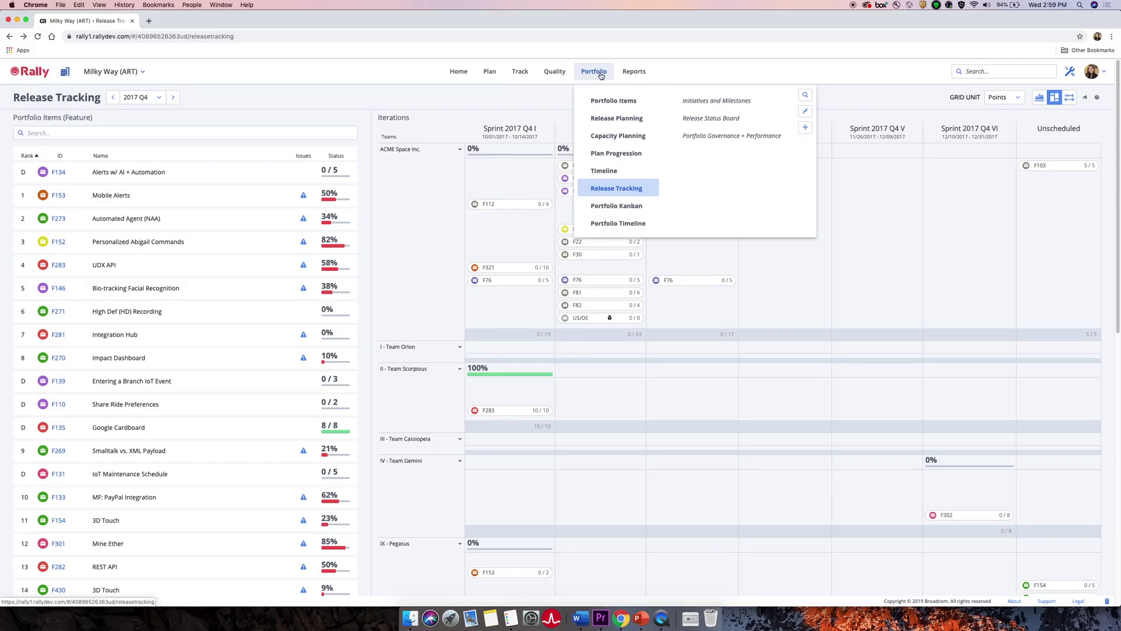
# Step: View the 2018 Q2 Sirius A plan in Plan Progression, then go to Initiatives and Milestones
pyautogui.click(91, 123)
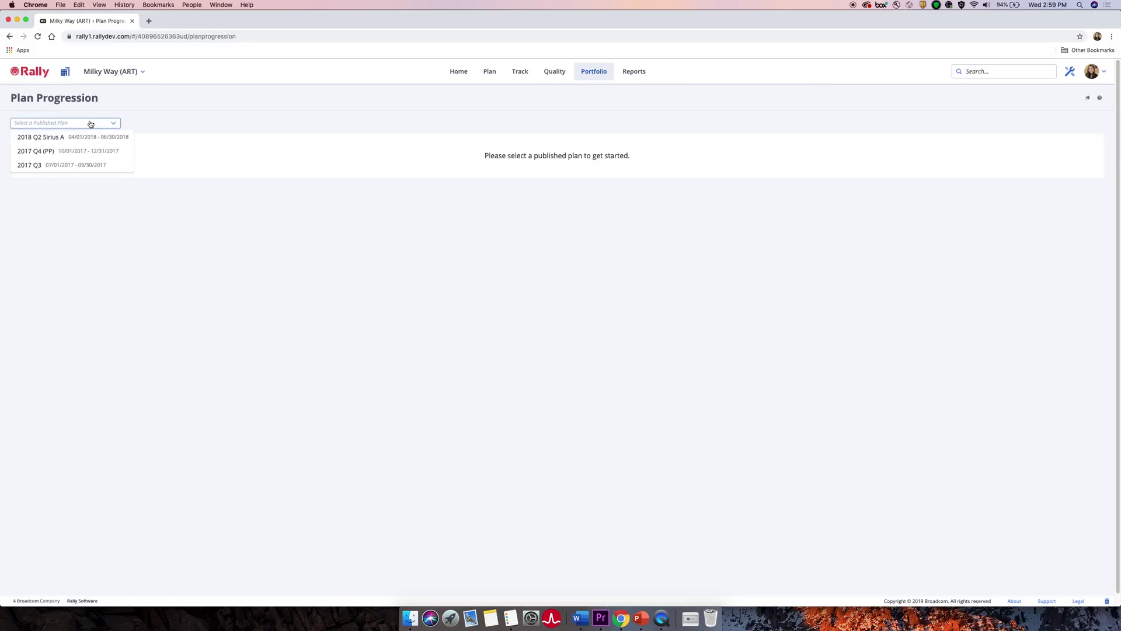
pyautogui.click(97, 142)
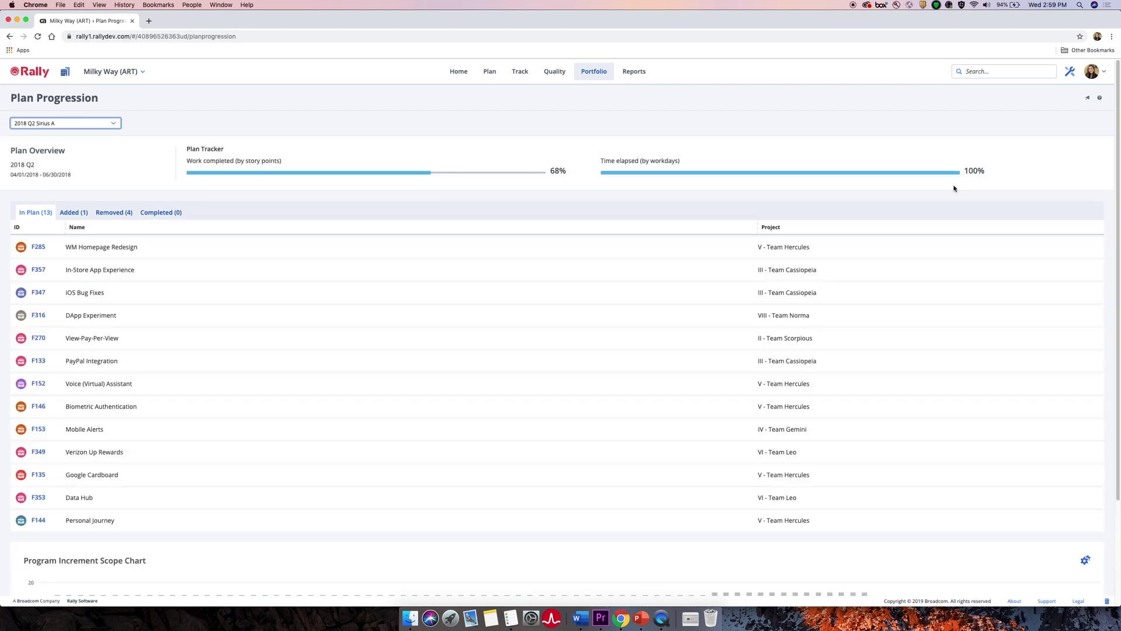
pyautogui.scroll(-5, 954, 188)
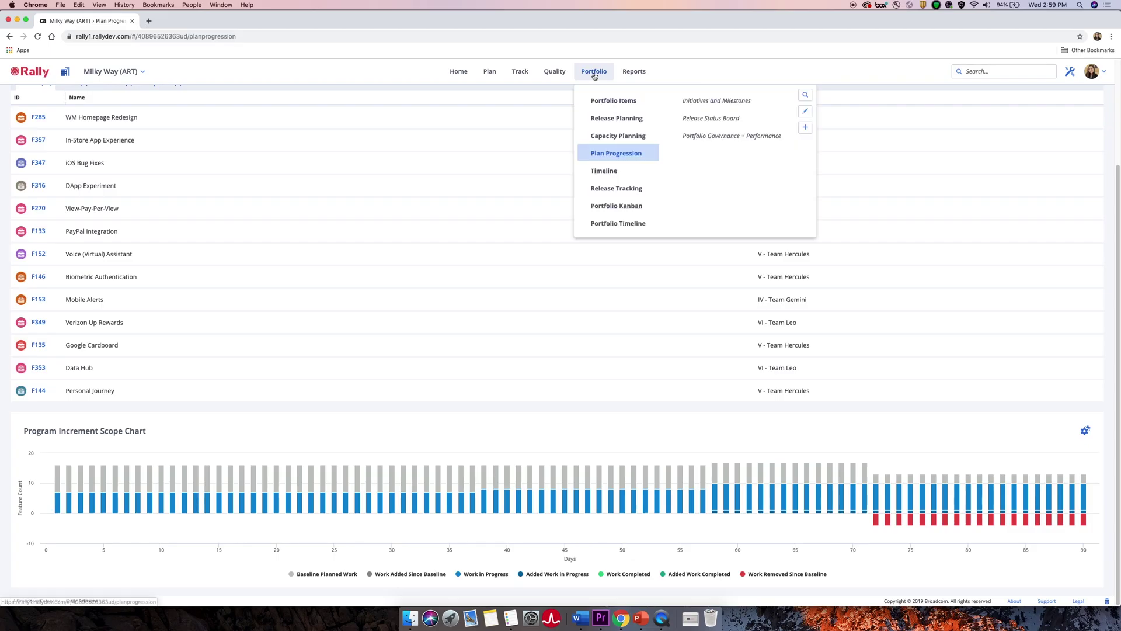
pyautogui.click(692, 101)
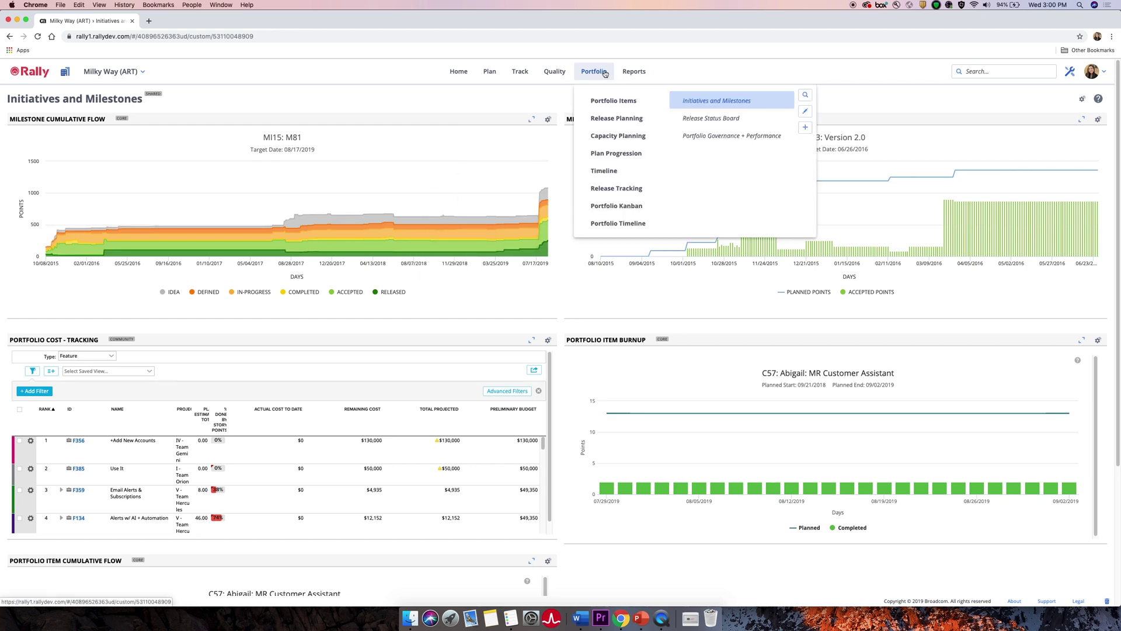
# Step: Start a new custom page using the add (+) icon in the Portfolio menu
pyautogui.click(806, 129)
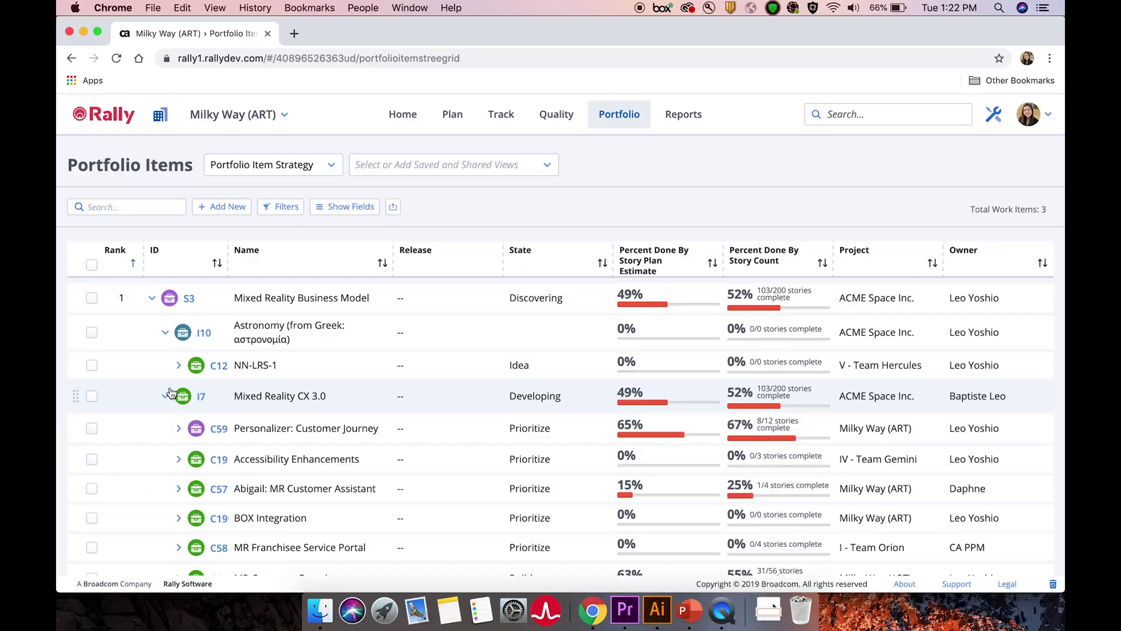
pyautogui.click(177, 364)
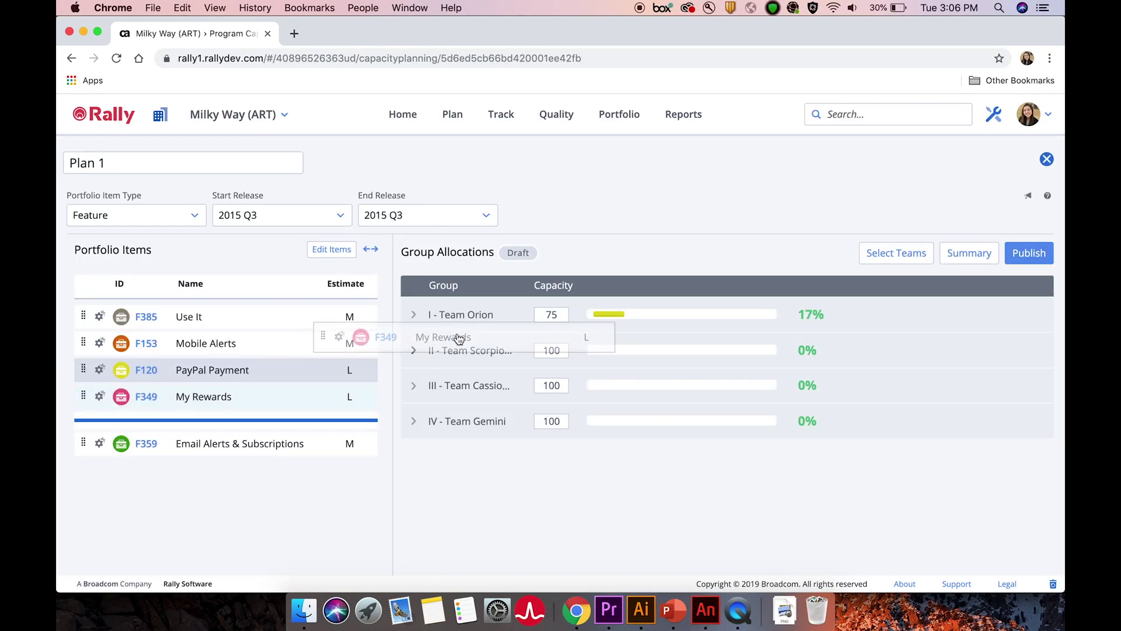
pyautogui.moveTo(451, 338); pyautogui.dragTo(444, 319)
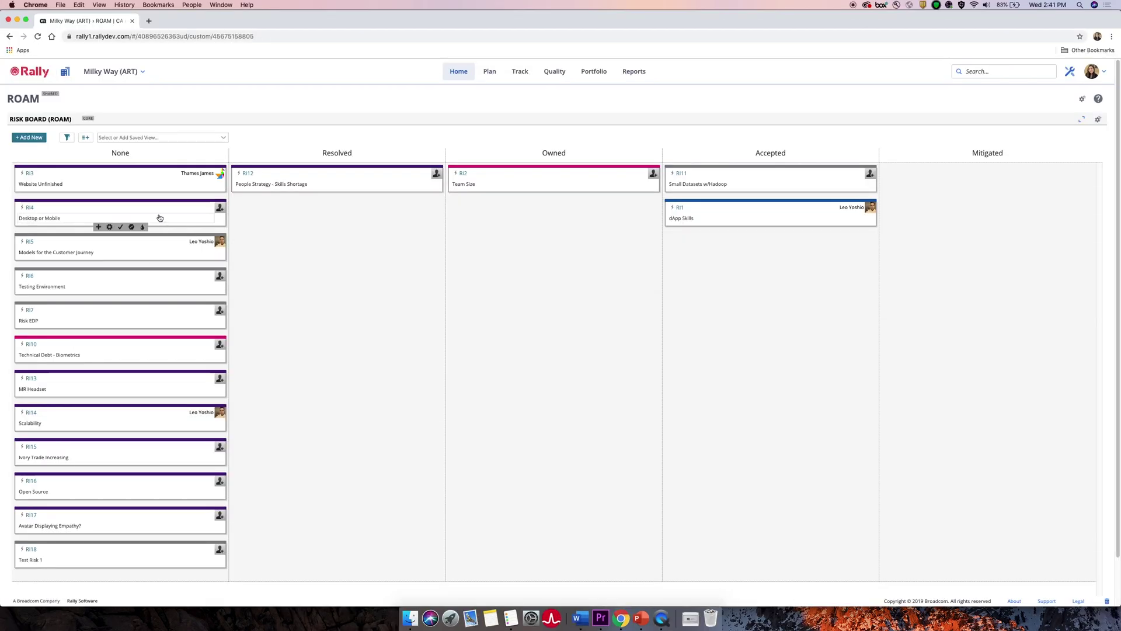
pyautogui.moveTo(158, 218); pyautogui.dragTo(313, 219)
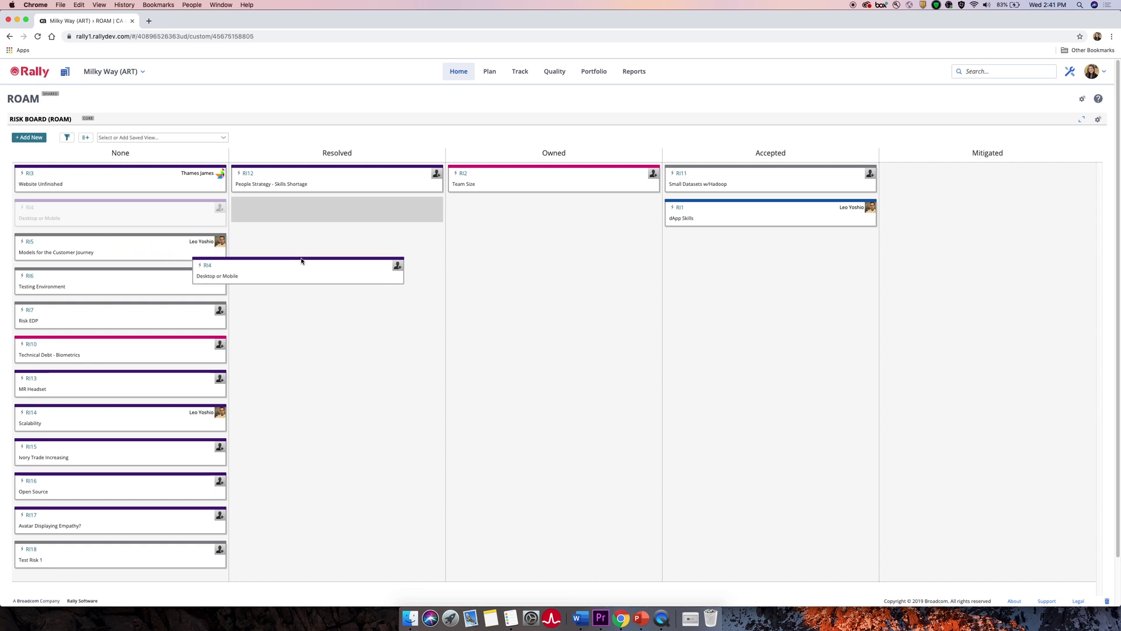